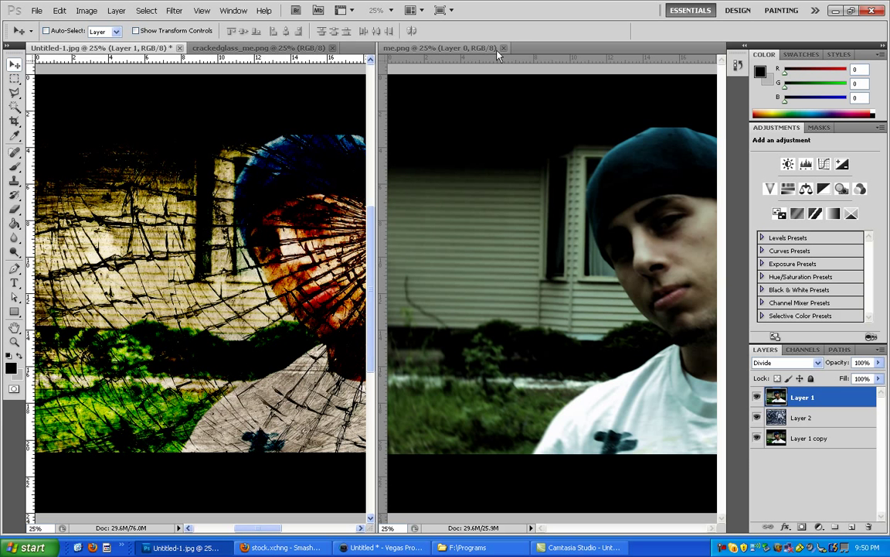
Dismiss the antivirus popup, consolidate all open images into tabs, and bring me.png to the front
{"action": "left_click", "coordinate": [241, 46]}
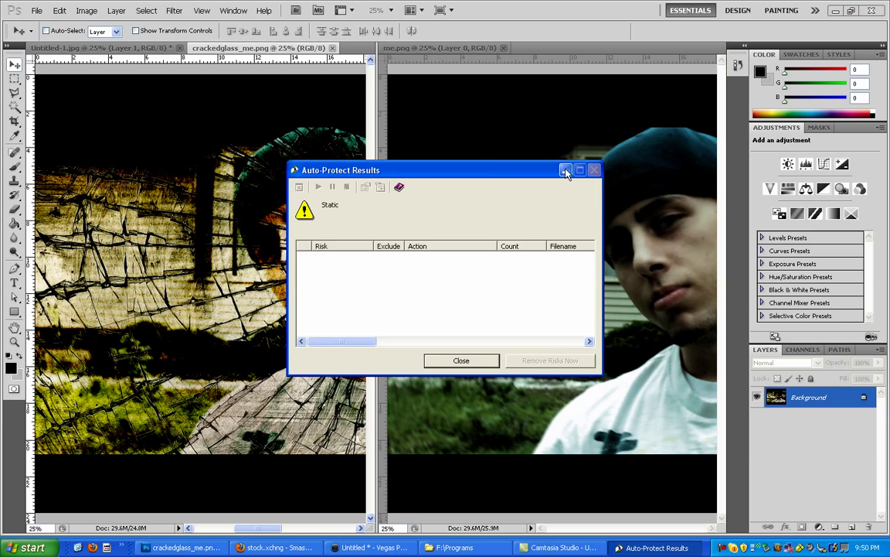
{"action": "left_click", "coordinate": [566, 171]}
{"action": "left_click", "coordinate": [410, 10]}
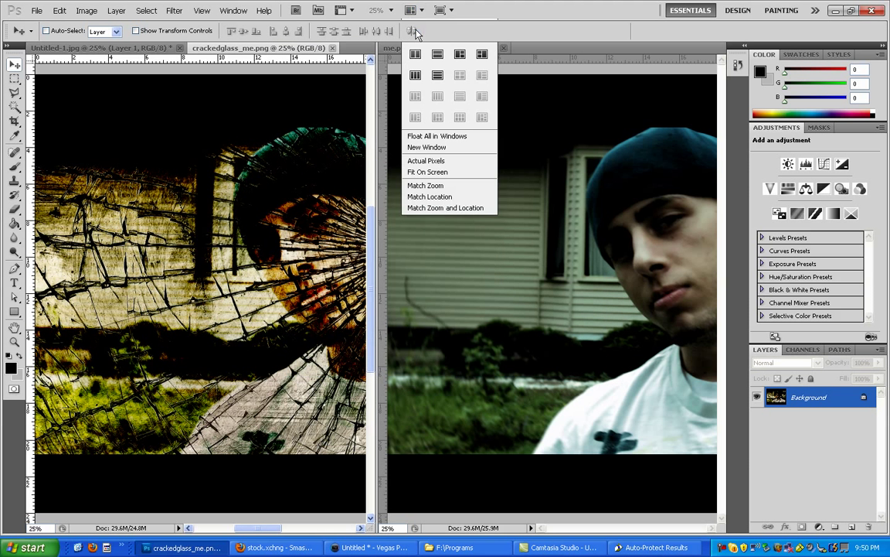
{"action": "left_click", "coordinate": [415, 30]}
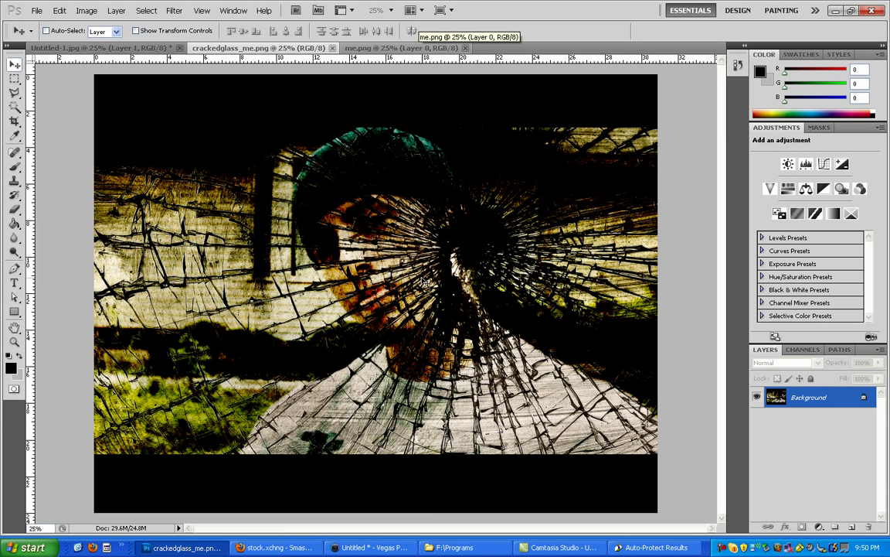
{"action": "left_click", "coordinate": [378, 47]}
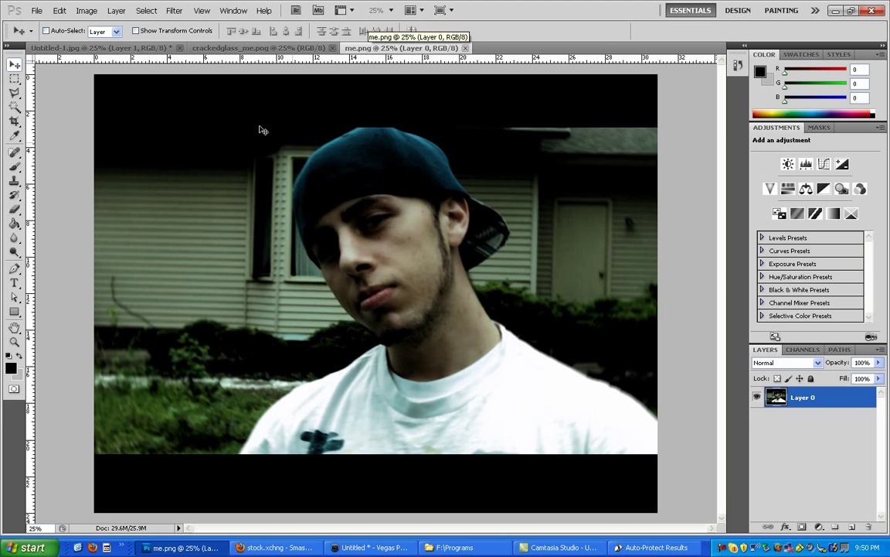
Open Untitled-1.jpg from the New Folder inside My Pictures
{"action": "left_click", "coordinate": [37, 10]}
{"action": "left_click", "coordinate": [45, 31]}
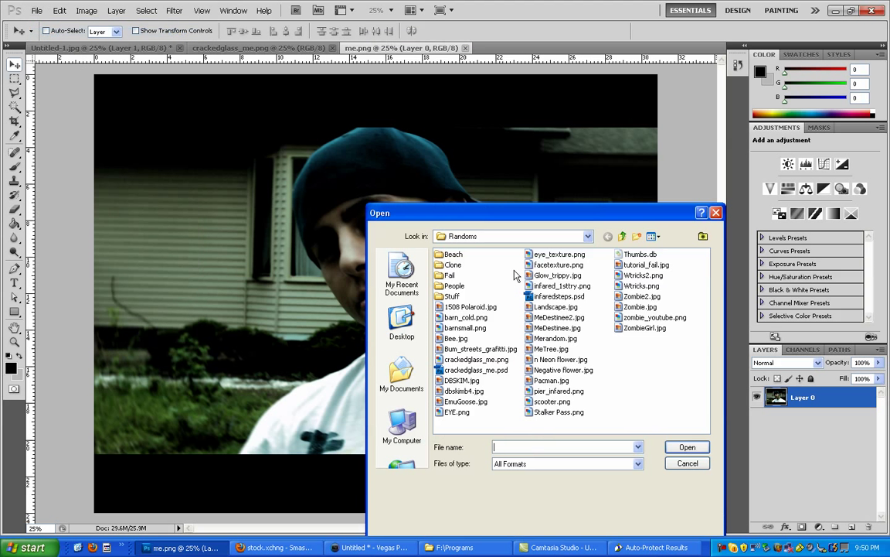
{"action": "left_click", "coordinate": [622, 236]}
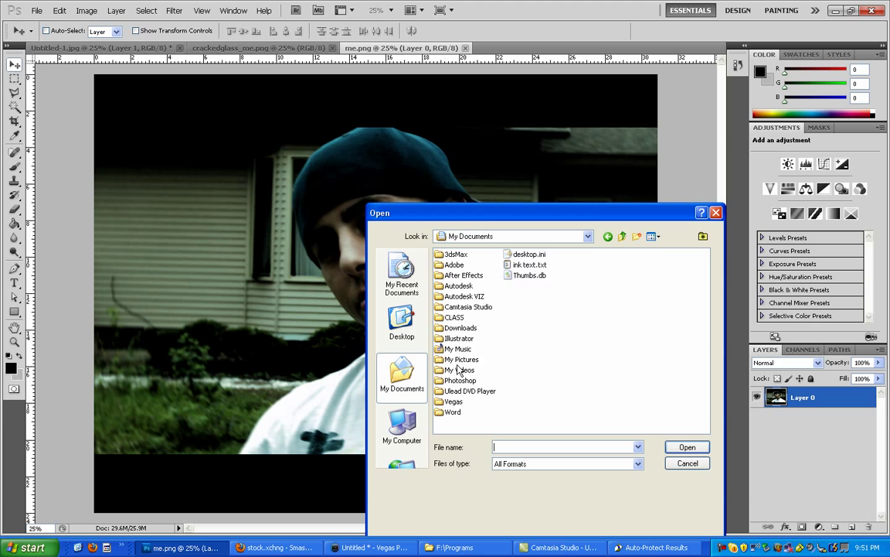
{"action": "double_click", "coordinate": [462, 360]}
{"action": "scroll", "coordinate": [499, 323], "scroll_direction": "down", "scroll_amount": 2}
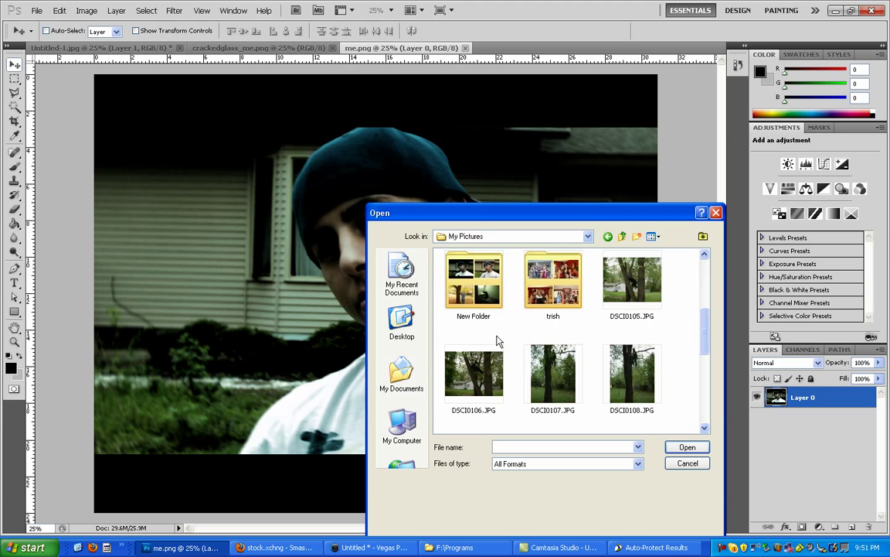
{"action": "double_click", "coordinate": [471, 288]}
{"action": "left_click", "coordinate": [626, 370]}
{"action": "left_click", "coordinate": [687, 447]}
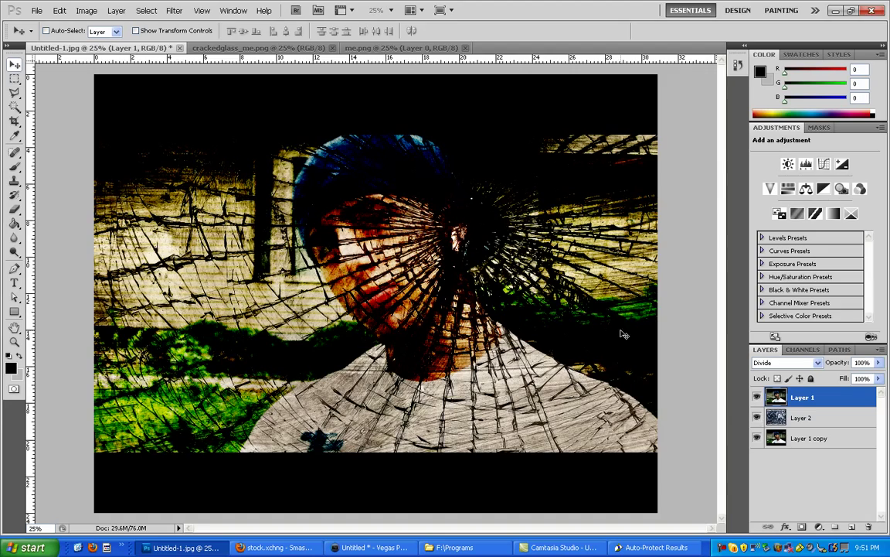
Try Subtract blend on Layer 1, revert it, and delete Layer 1 to leave the original photo
{"action": "key", "text": "shift+minus"}
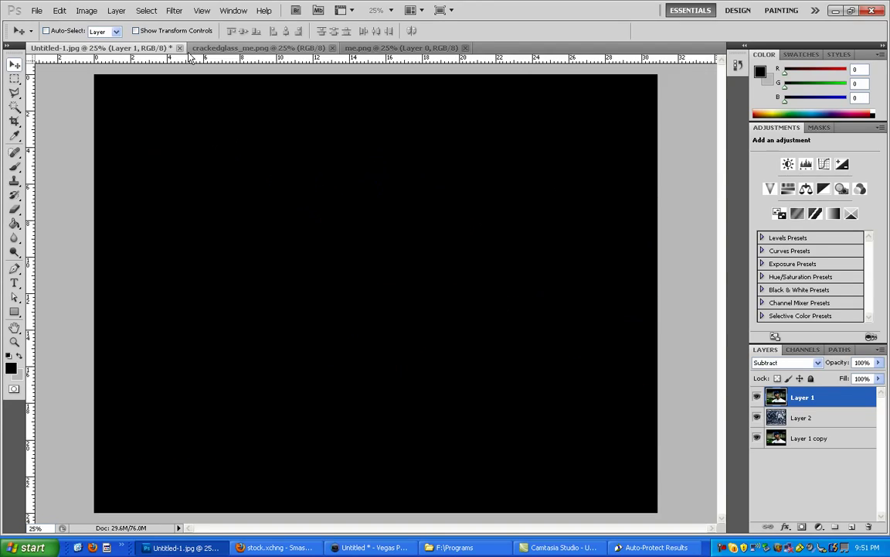
{"action": "key", "text": "alt+shift+n"}
{"action": "key", "text": "ctrl+alt+z"}
{"action": "key", "text": "ctrl+alt+z"}
{"action": "key", "text": "ctrl+alt+z"}
{"action": "key", "text": "ctrl+alt+z"}
{"action": "key", "text": "ctrl+alt+z"}
{"action": "key", "text": "ctrl+alt+z"}
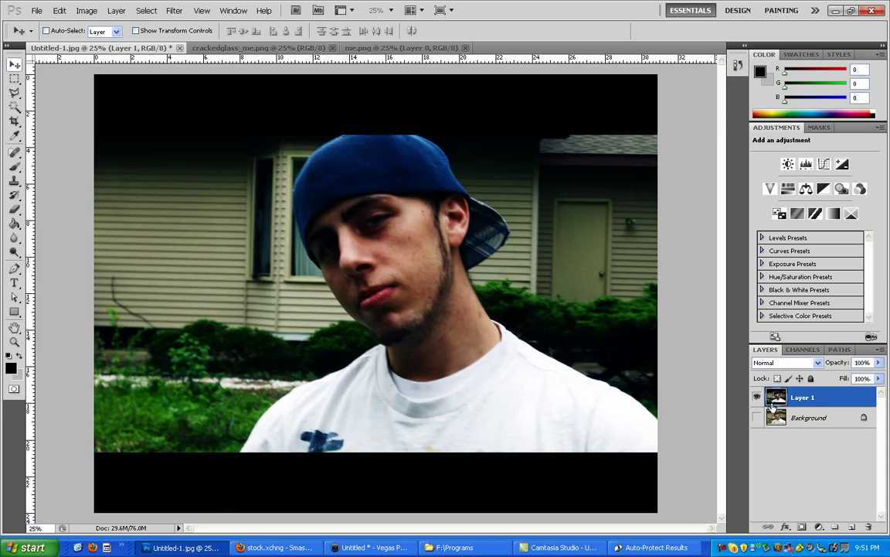
{"action": "left_click_drag", "start_coordinate": [775, 406], "coordinate": [869, 526]}
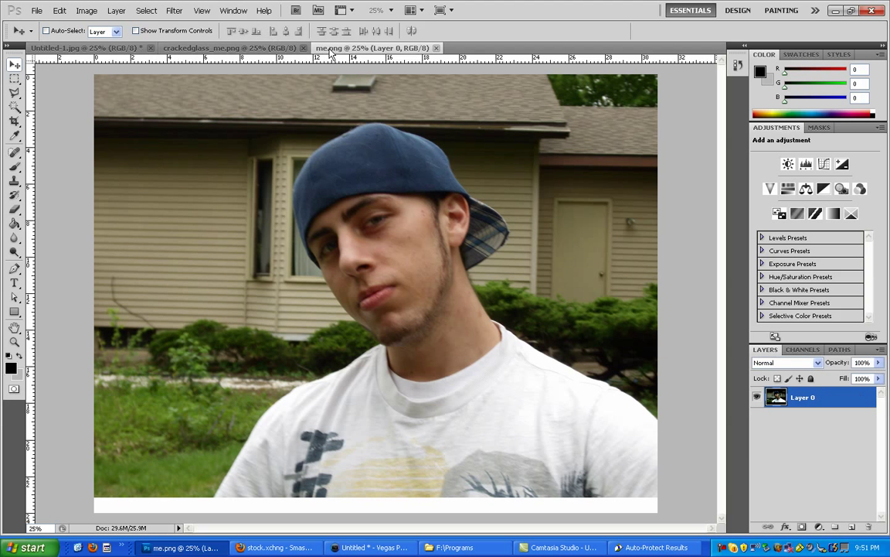
{"action": "left_click", "coordinate": [363, 48]}
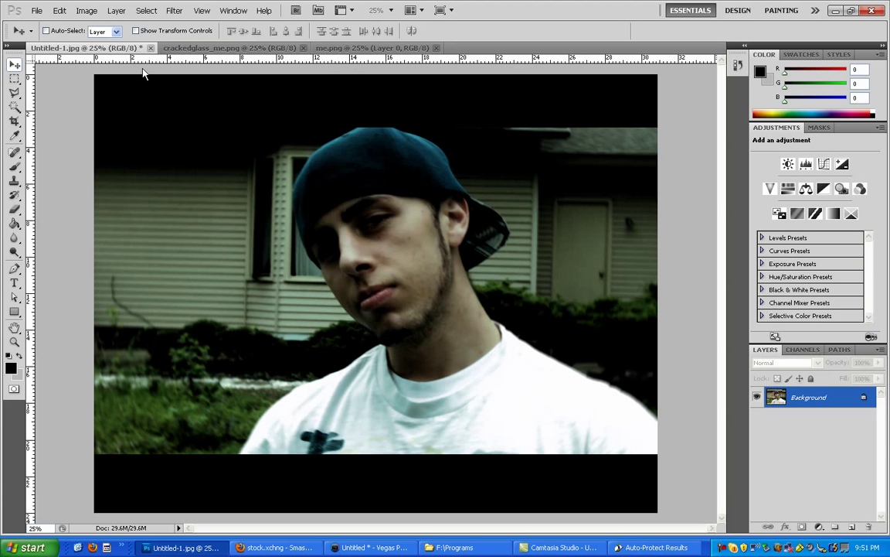
Duplicate the Background layer of Untitled-1.jpg as Background copy
{"action": "left_click", "coordinate": [109, 48]}
{"action": "right_click", "coordinate": [818, 396]}
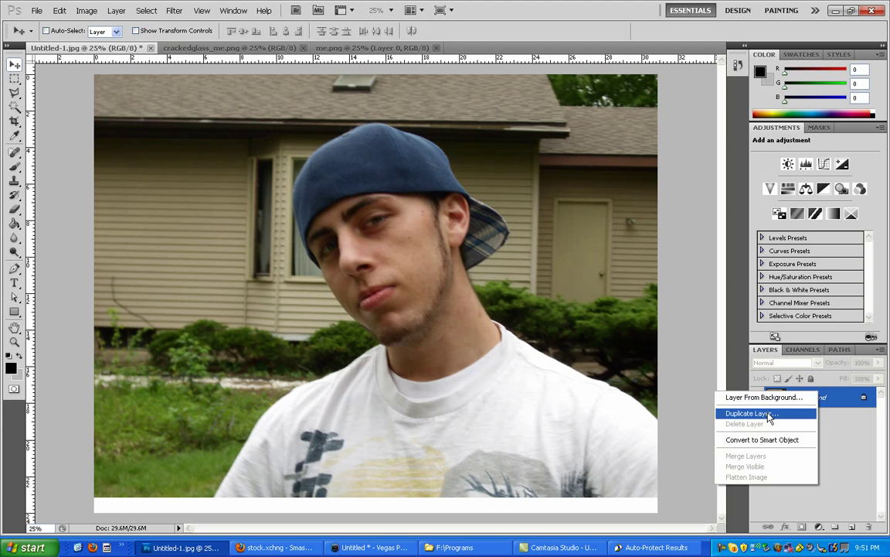
{"action": "left_click", "coordinate": [761, 412]}
{"action": "key", "text": "Return"}
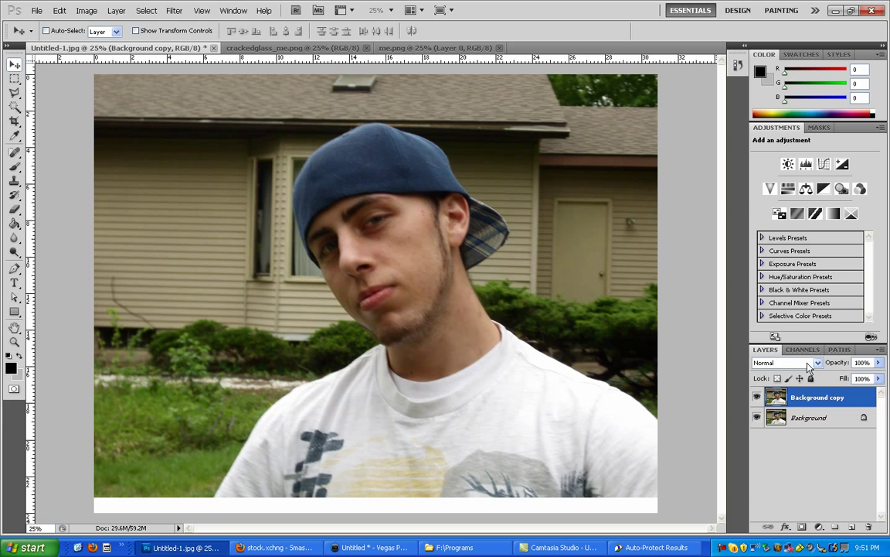
Apply an S-shaped Curves adjustment that darkens shadows and brightens highlights
{"action": "left_click", "coordinate": [86, 10]}
{"action": "mouse_move", "coordinate": [152, 45]}
{"action": "left_click", "coordinate": [271, 60]}
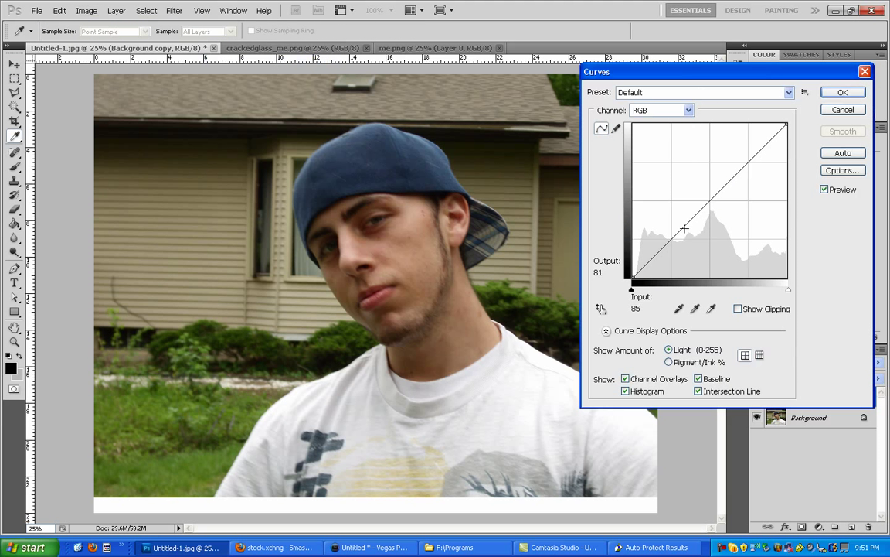
{"action": "left_click_drag", "start_coordinate": [681, 230], "coordinate": [697, 238]}
{"action": "left_click_drag", "start_coordinate": [740, 184], "coordinate": [747, 160]}
{"action": "left_click", "coordinate": [841, 93]}
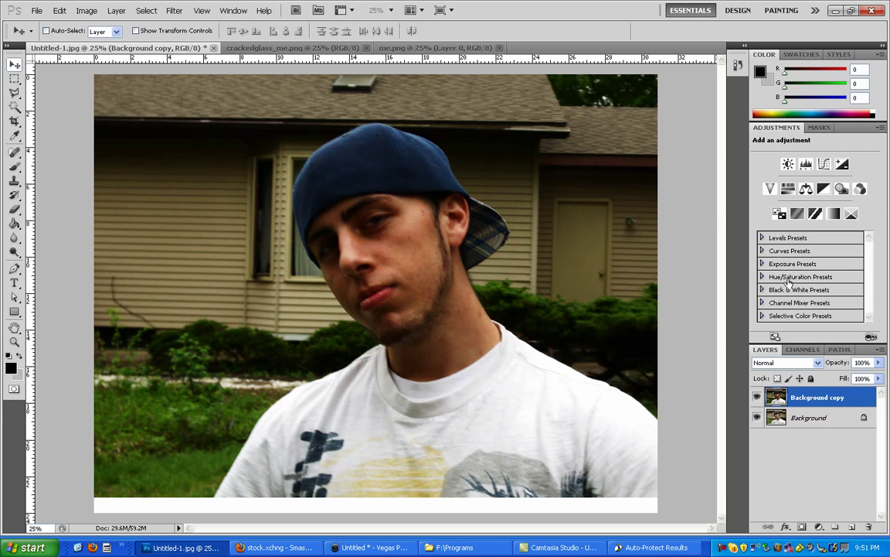
Add a Color Balance adjustment layer with midtones at -64, -12, -19
{"action": "left_click", "coordinate": [818, 526]}
{"action": "left_click", "coordinate": [750, 434]}
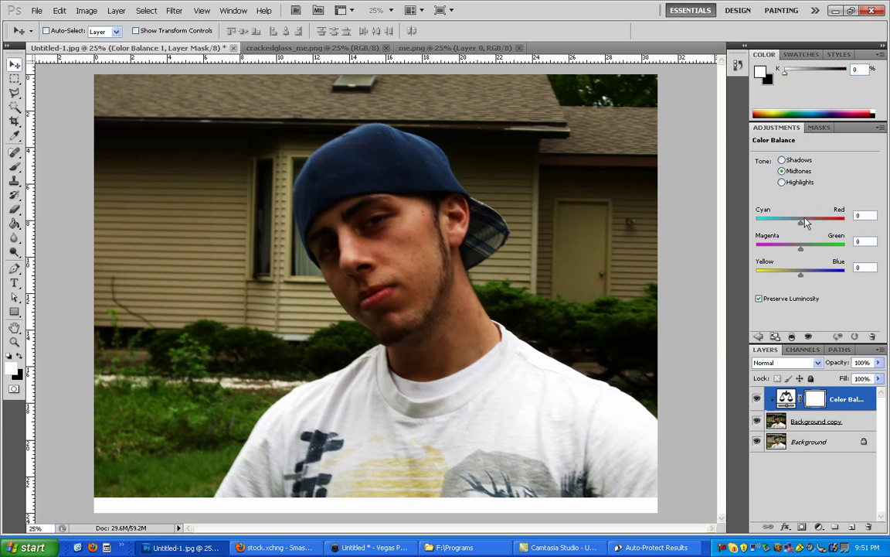
{"action": "left_click_drag", "start_coordinate": [802, 225], "coordinate": [793, 280]}
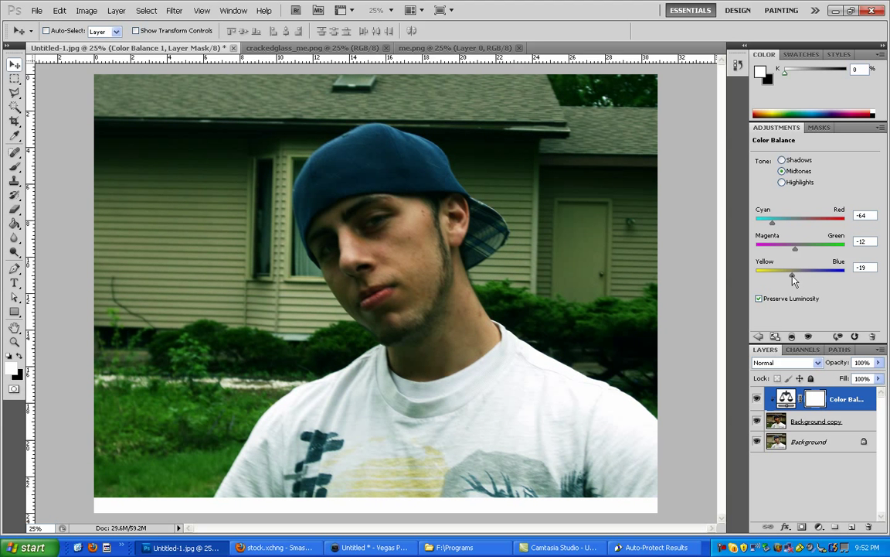
{"action": "left_click", "coordinate": [819, 526]}
Add a Photo Filter layer using Cooling Filter (82) at 54% density
{"action": "left_click", "coordinate": [752, 455]}
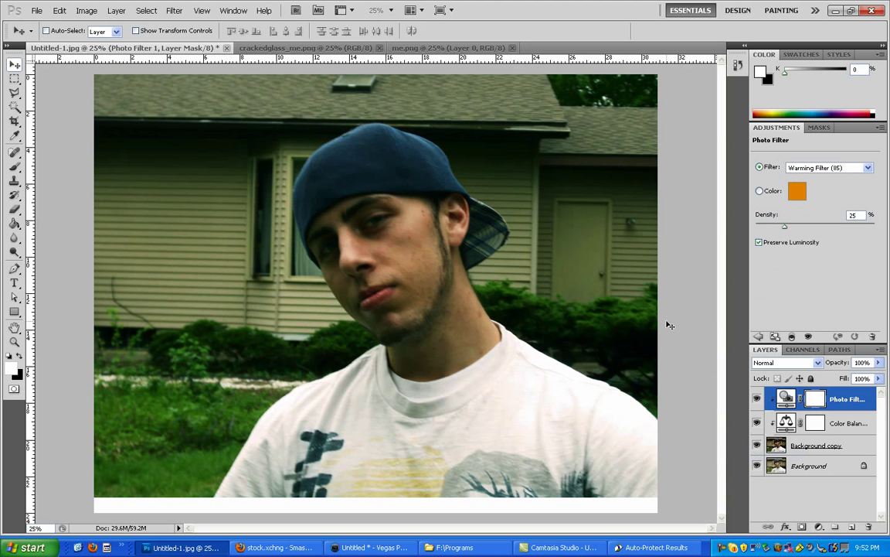
{"action": "left_click", "coordinate": [796, 166]}
{"action": "left_click", "coordinate": [820, 204]}
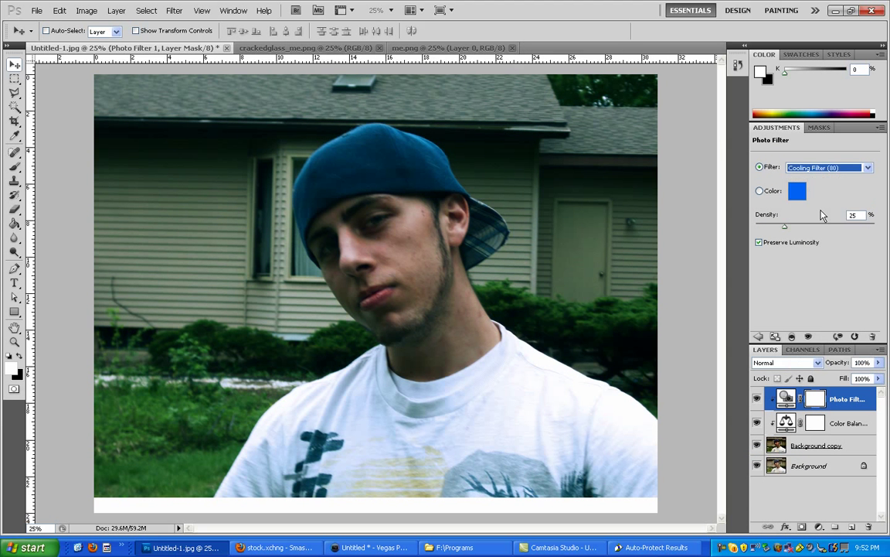
{"action": "left_click", "coordinate": [823, 168]}
{"action": "left_click", "coordinate": [827, 212]}
{"action": "left_click", "coordinate": [823, 167]}
{"action": "left_click", "coordinate": [827, 229]}
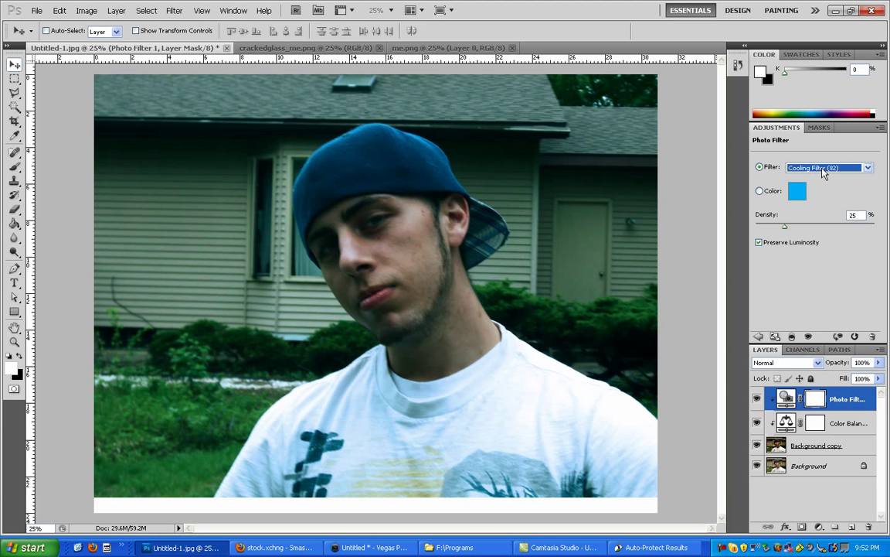
{"action": "left_click_drag", "start_coordinate": [787, 227], "coordinate": [821, 231]}
Cycle through blend modes and settle the Photo Filter layer on Soft Light
{"action": "left_click", "coordinate": [795, 363]}
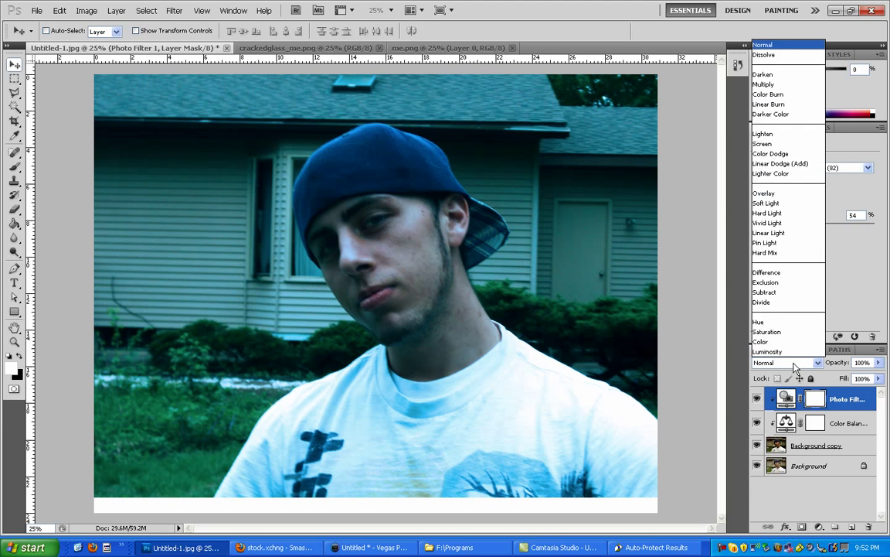
{"action": "left_click", "coordinate": [777, 75]}
{"action": "key", "text": "Down"}
{"action": "key", "text": "Down"}
{"action": "key", "text": "Down"}
{"action": "key", "text": "Down"}
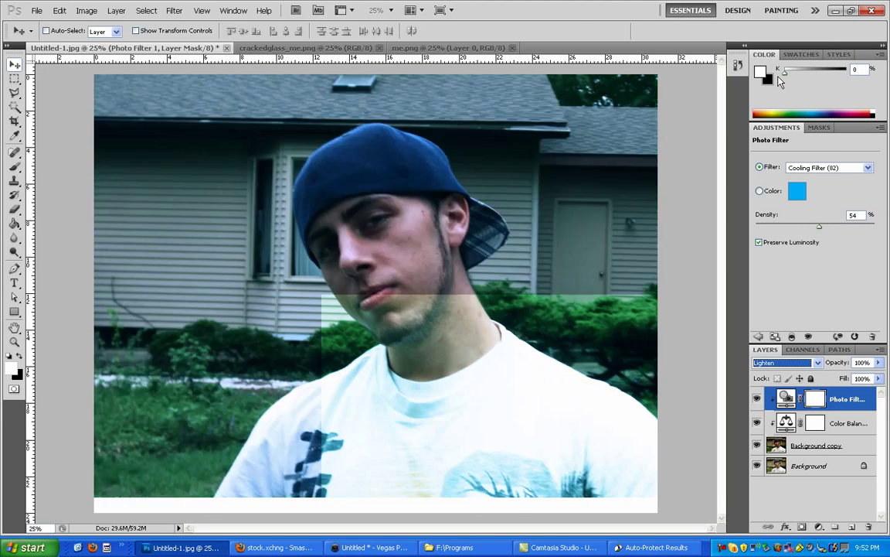
{"action": "key", "text": "Down"}
{"action": "key", "text": "Down"}
{"action": "key", "text": "Down"}
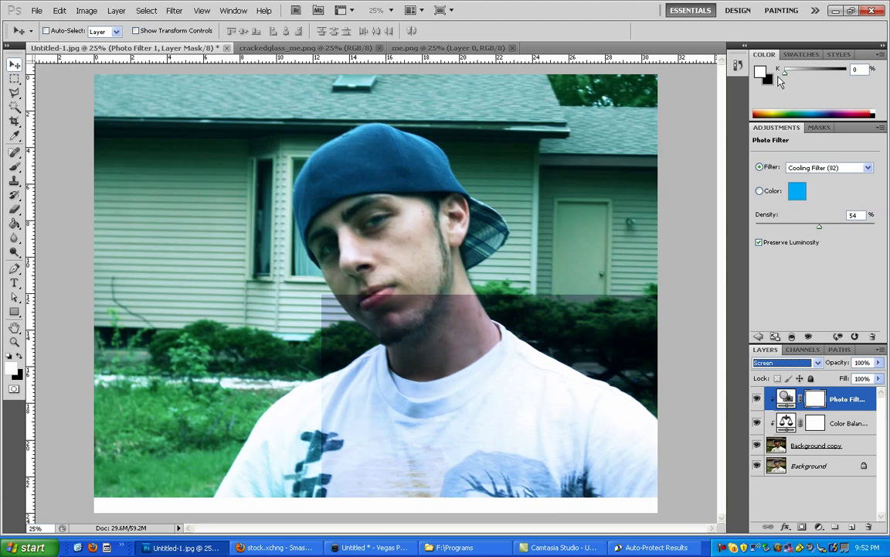
{"action": "key", "text": "Down"}
{"action": "key", "text": "Down"}
{"action": "key", "text": "Down"}
{"action": "key", "text": "Down"}
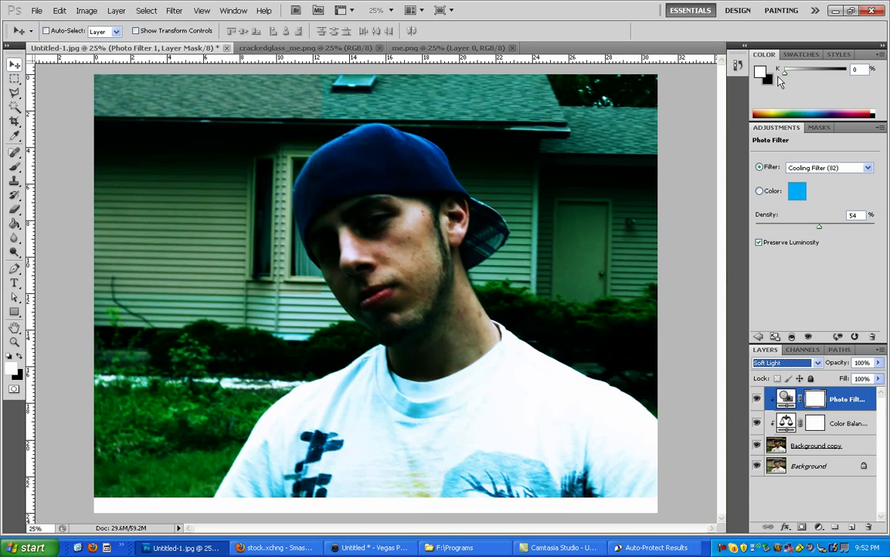
{"action": "key", "text": "Up"}
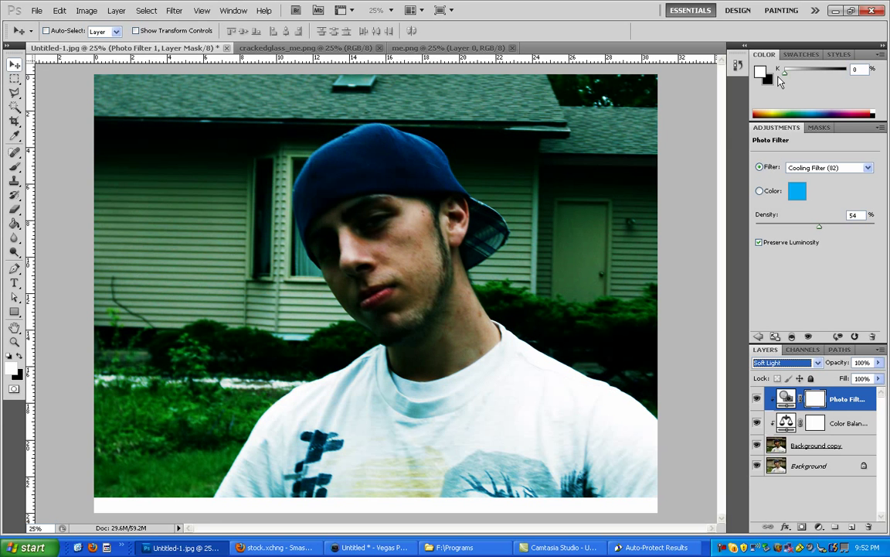
Add a Vibrance layer at Vibrance +8 and Saturation -37, checking it against me.png
{"action": "left_click", "coordinate": [422, 48]}
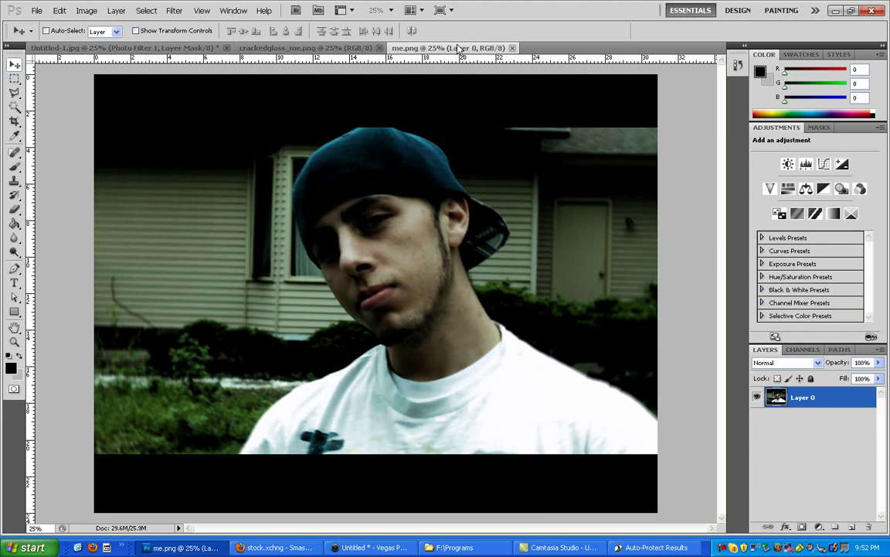
{"action": "left_click", "coordinate": [147, 44]}
{"action": "left_click", "coordinate": [806, 492]}
{"action": "left_click", "coordinate": [820, 527]}
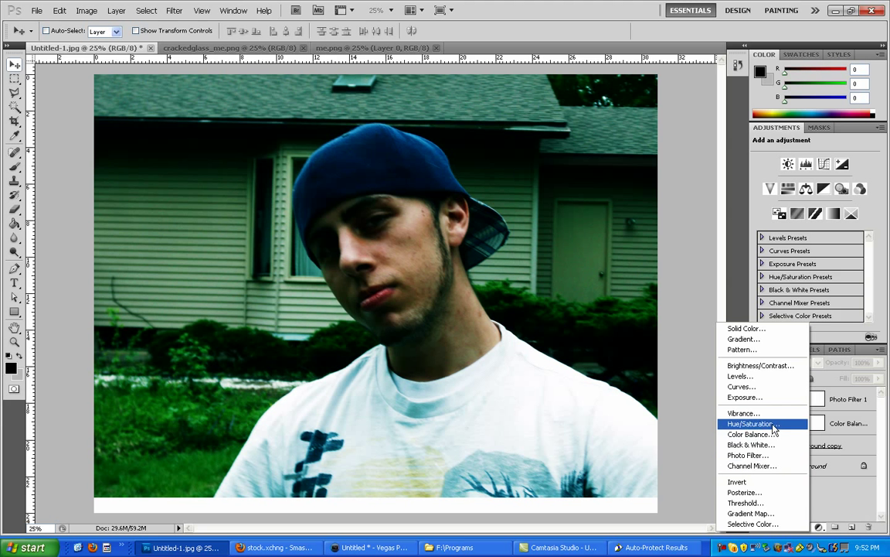
{"action": "left_click", "coordinate": [776, 413]}
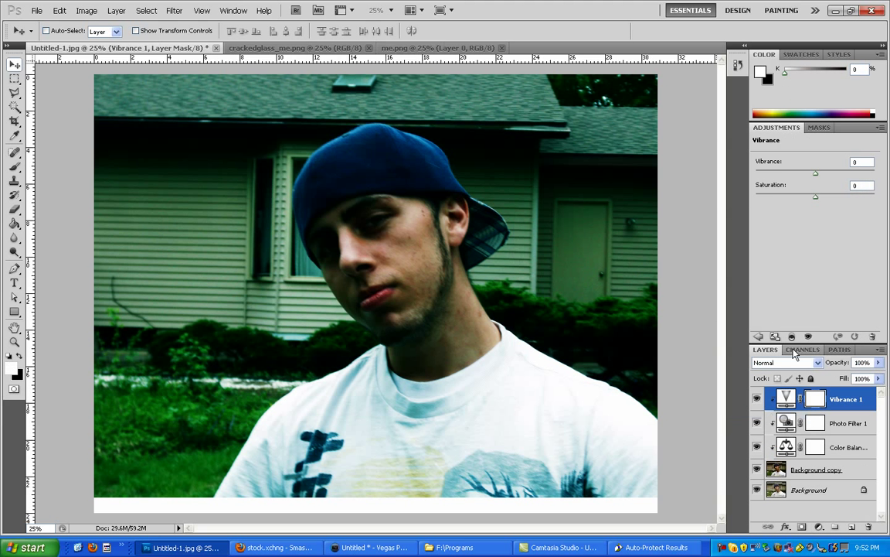
{"action": "left_click_drag", "start_coordinate": [817, 199], "coordinate": [821, 177]}
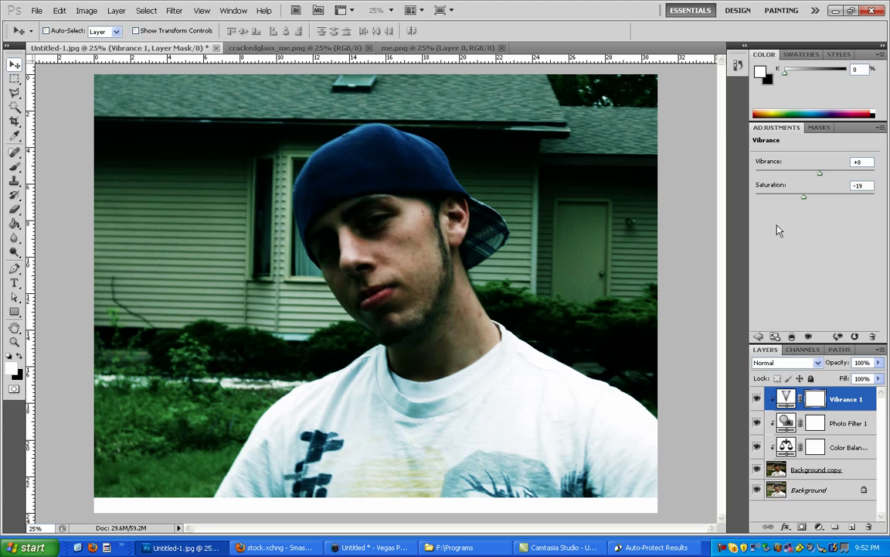
{"action": "left_click", "coordinate": [403, 49]}
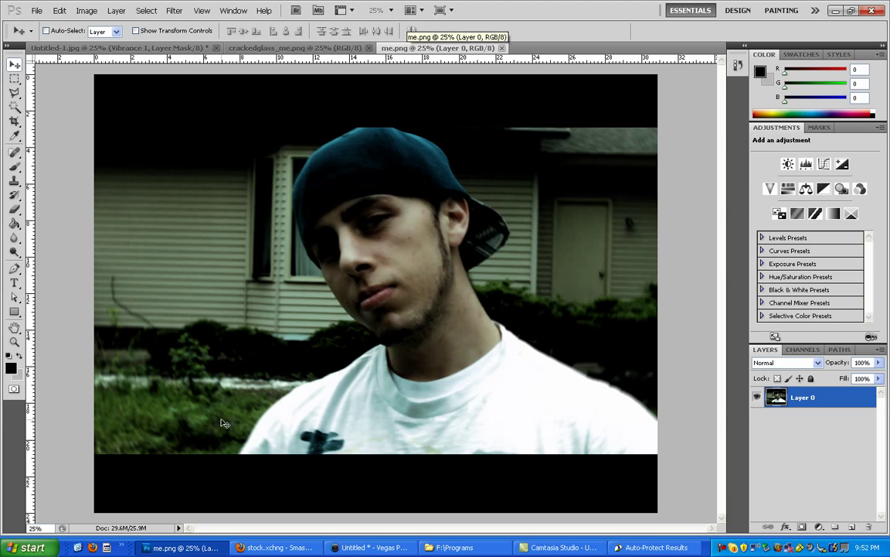
{"action": "left_click", "coordinate": [166, 49]}
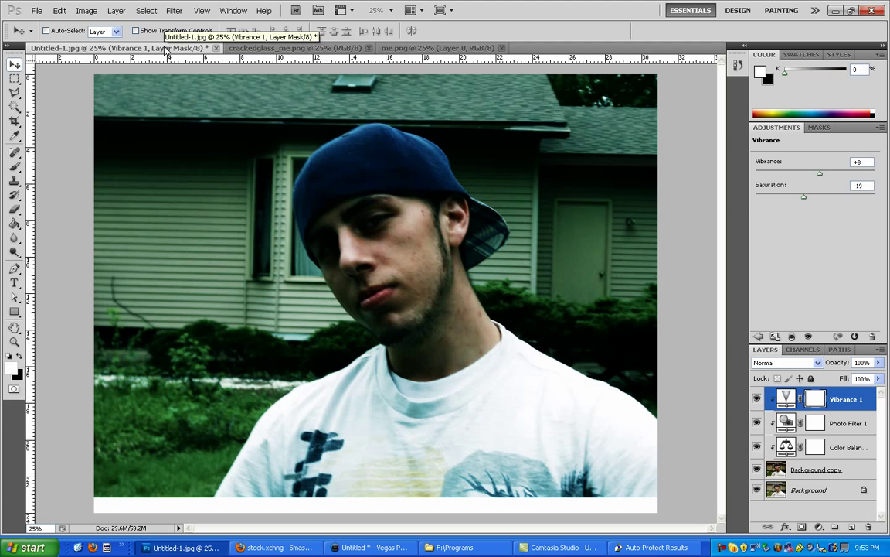
{"action": "left_click_drag", "start_coordinate": [804, 197], "coordinate": [794, 199]}
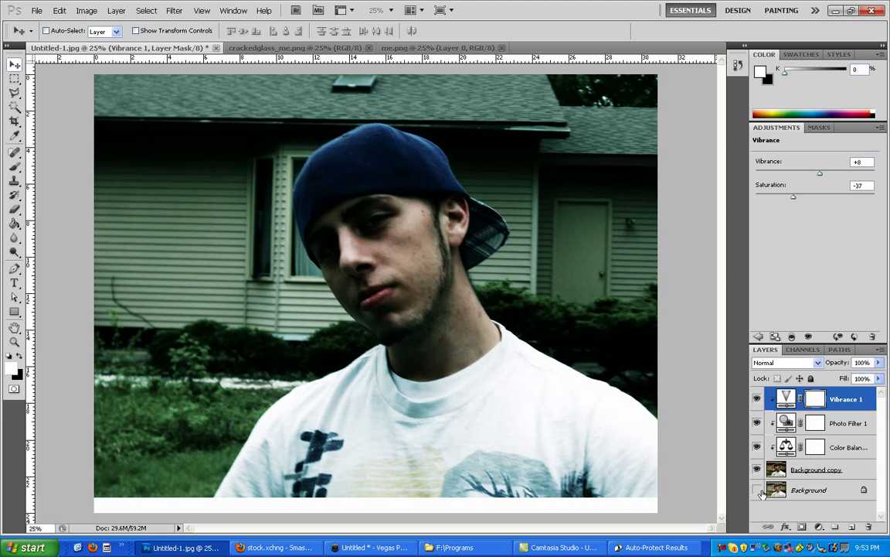
Hide the Background layer and merge the three adjustment layers into Background copy with Ctrl+E
{"action": "left_click", "coordinate": [757, 489]}
{"action": "left_click", "coordinate": [810, 469]}
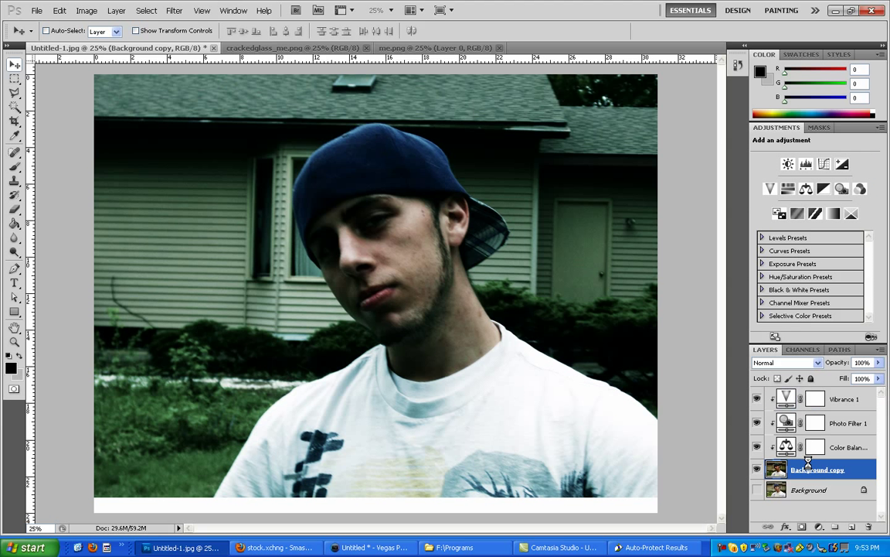
{"action": "key", "text": "ctrl+e"}
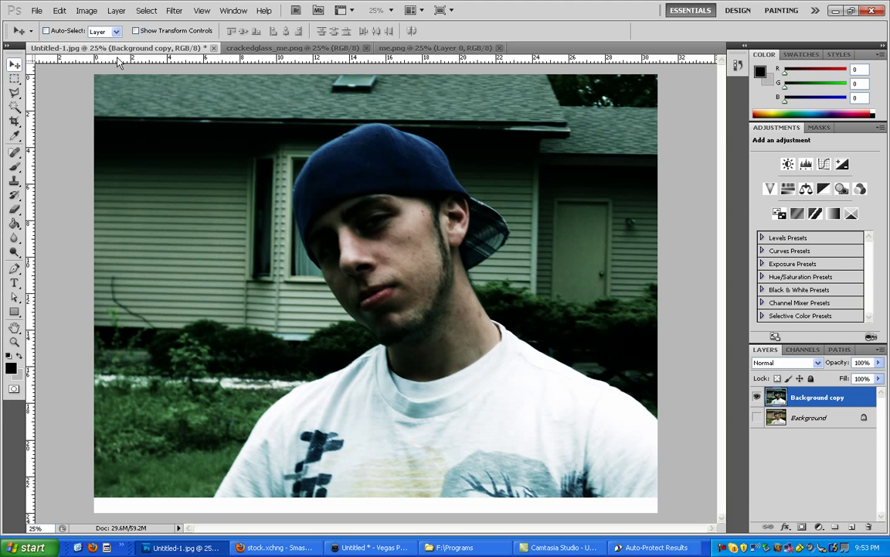
{"action": "left_click", "coordinate": [116, 10]}
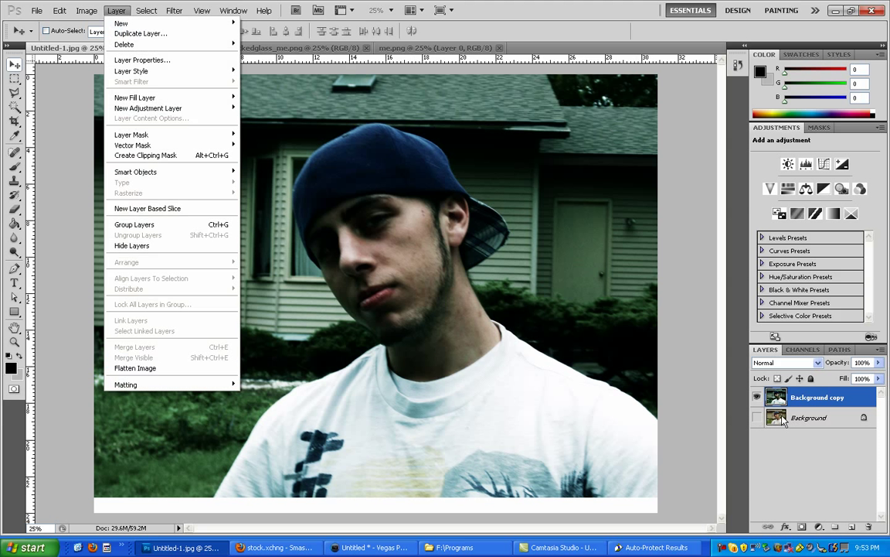
{"action": "left_click", "coordinate": [794, 441]}
{"action": "left_click", "coordinate": [795, 442]}
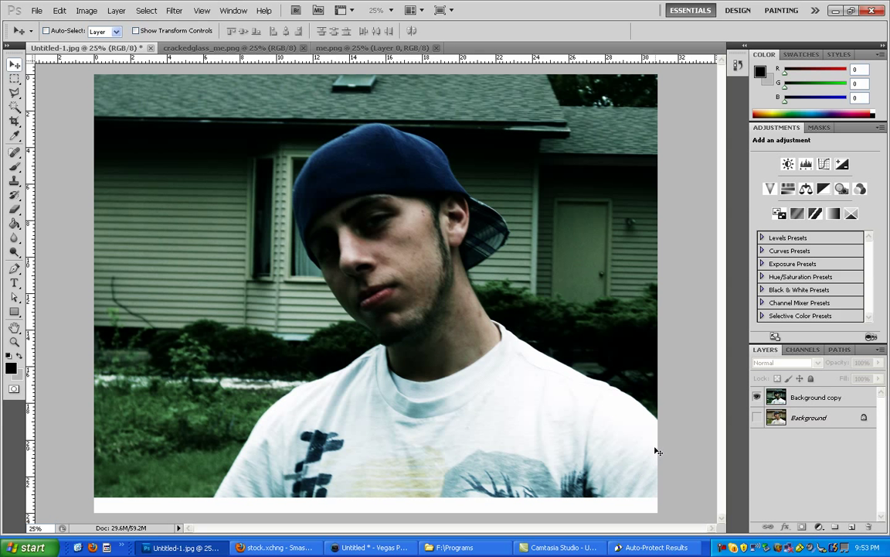
On a new layer, select a full-width strip along the bottom and fill it black
{"action": "key", "text": "m"}
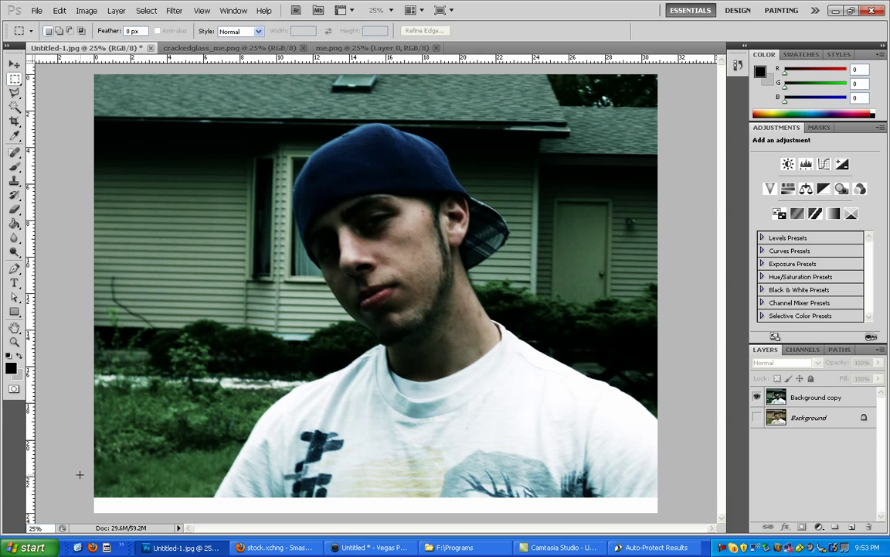
{"action": "left_click_drag", "start_coordinate": [93, 474], "coordinate": [658, 514]}
{"action": "left_click_drag", "start_coordinate": [424, 530], "coordinate": [672, 528]}
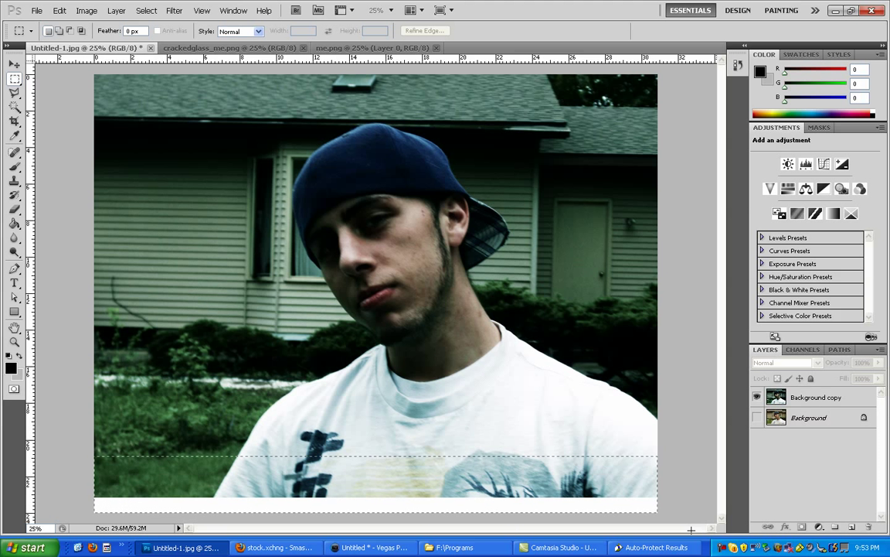
{"action": "left_click", "coordinate": [851, 526]}
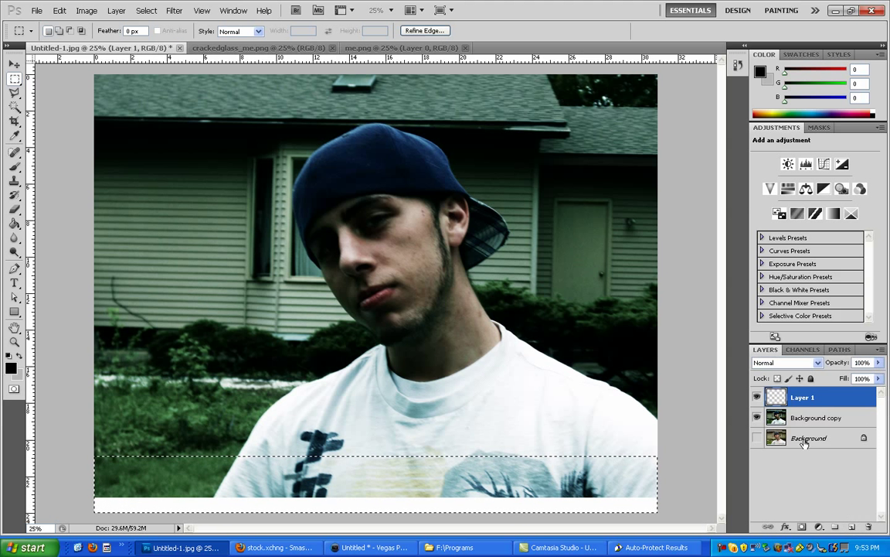
{"action": "left_click", "coordinate": [14, 224]}
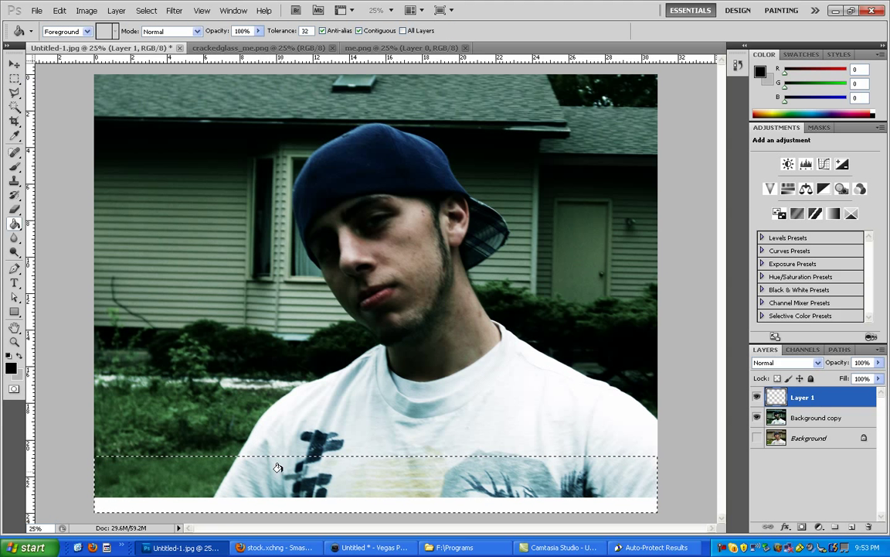
{"action": "left_click", "coordinate": [287, 470]}
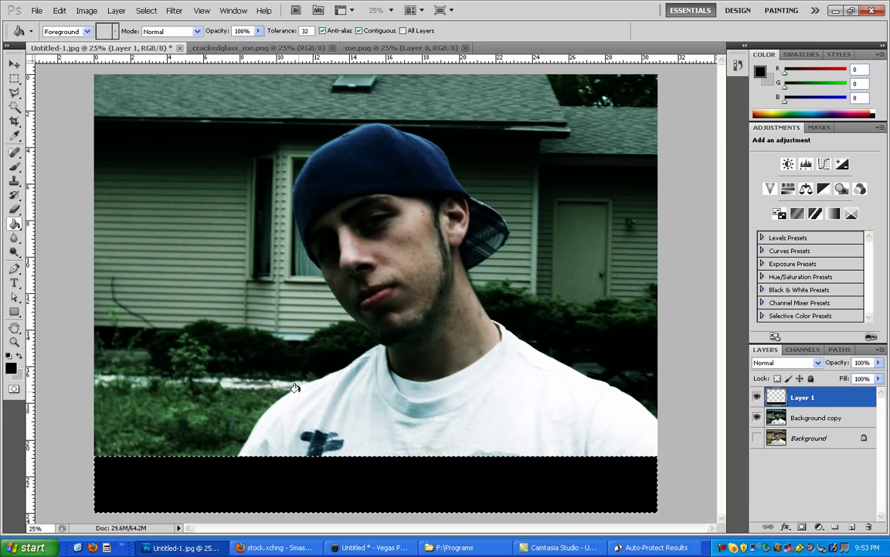
Move the selection to a band along the top edge and fill it black too
{"action": "left_click", "coordinate": [14, 79]}
{"action": "left_click_drag", "start_coordinate": [380, 480], "coordinate": [369, 175]}
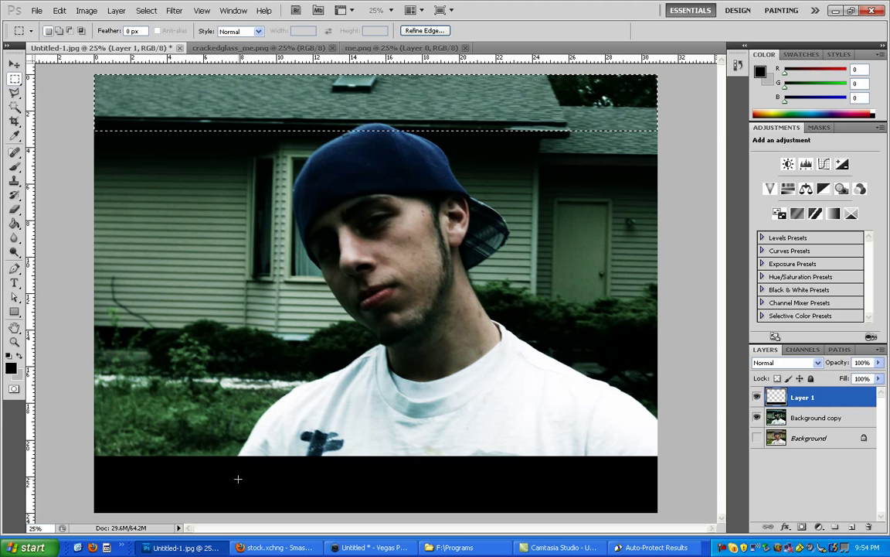
{"action": "left_click", "coordinate": [10, 367]}
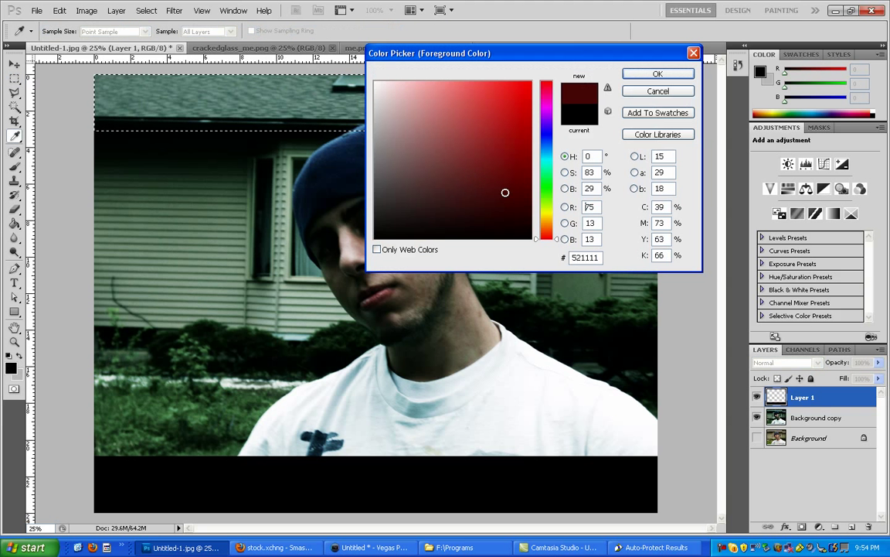
{"action": "left_click", "coordinate": [658, 74]}
{"action": "left_click", "coordinate": [14, 78]}
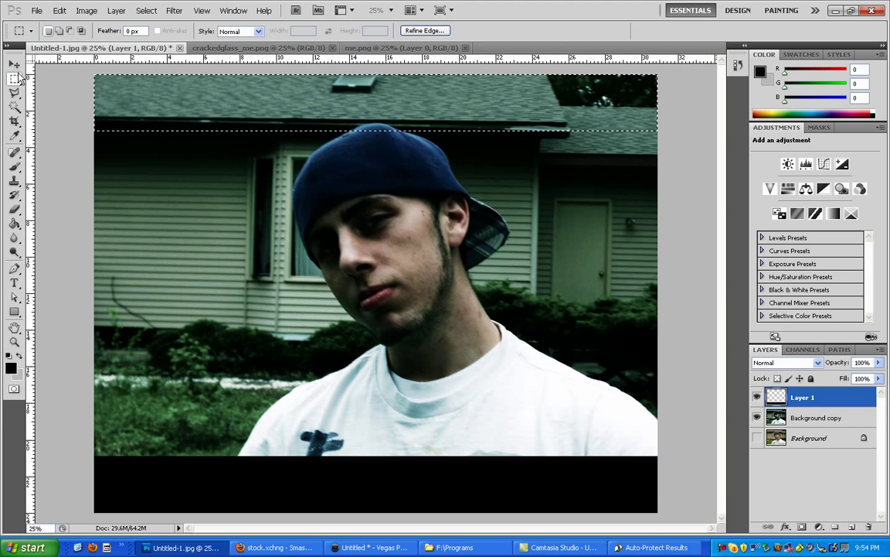
{"action": "mouse_move", "coordinate": [240, 95]}
{"action": "left_mouse_down"}
{"action": "mouse_move", "coordinate": [239, 208]}
{"action": "mouse_move", "coordinate": [236, 98]}
{"action": "left_mouse_up"}
{"action": "left_click", "coordinate": [14, 224]}
{"action": "left_click", "coordinate": [198, 86]}
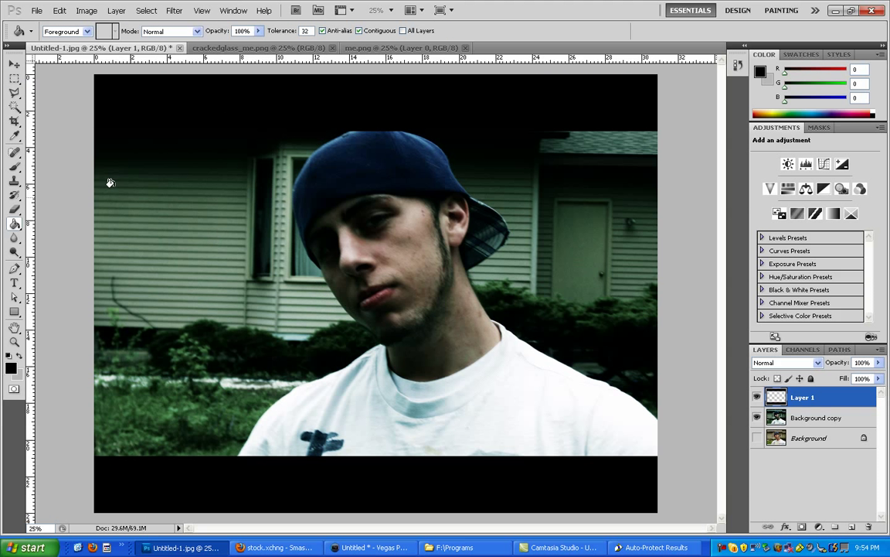
Paste each cracked-glass photo into new documents Untitled-1 and Untitled-2 over white backgrounds
{"action": "left_click", "coordinate": [232, 48]}
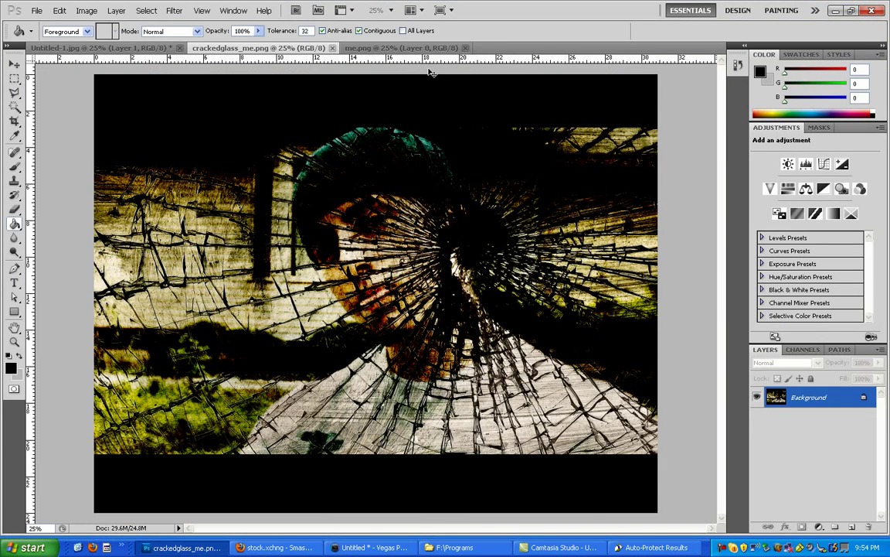
{"action": "key", "text": "ctrl+n"}
{"action": "key", "text": "Return"}
{"action": "key", "text": "ctrl+v"}
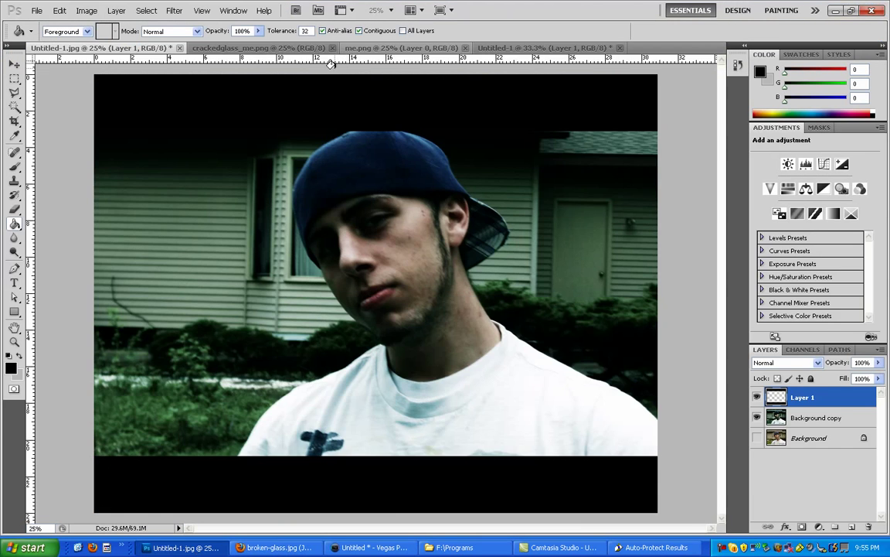
{"action": "left_click", "coordinate": [255, 48]}
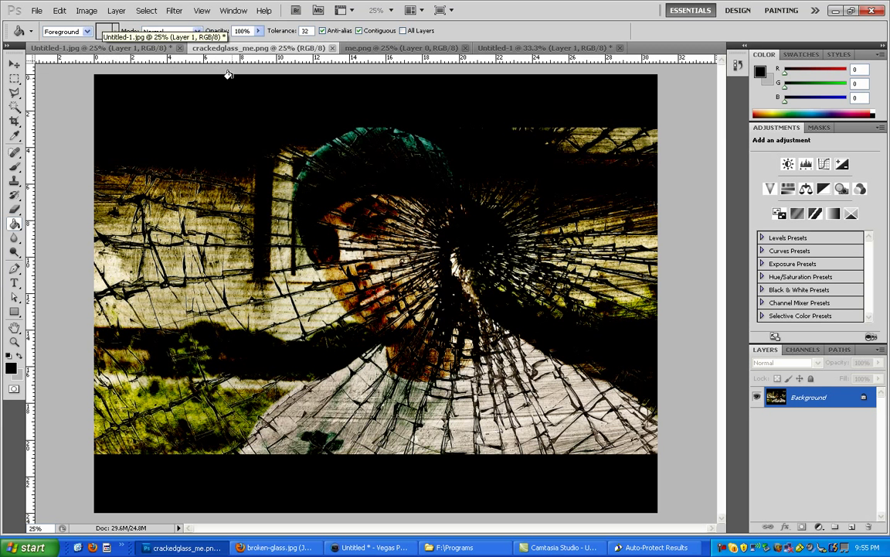
{"action": "key", "text": "ctrl+Tab"}
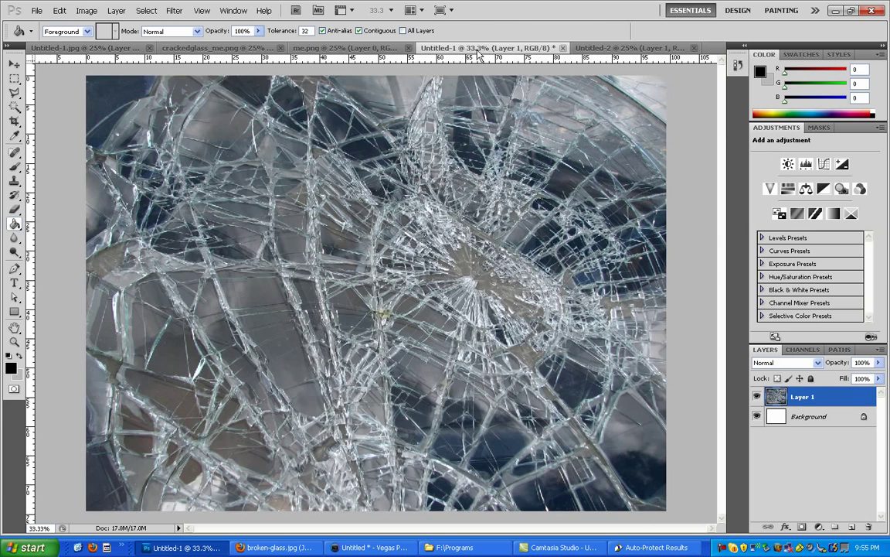
Close the me.png and crackedglass_me.png documents
{"action": "left_click", "coordinate": [431, 47]}
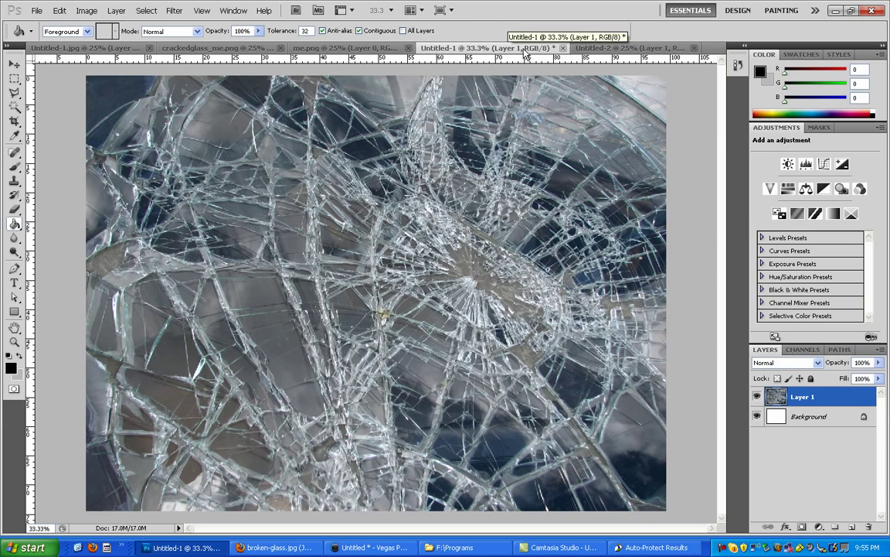
{"action": "left_click", "coordinate": [371, 49]}
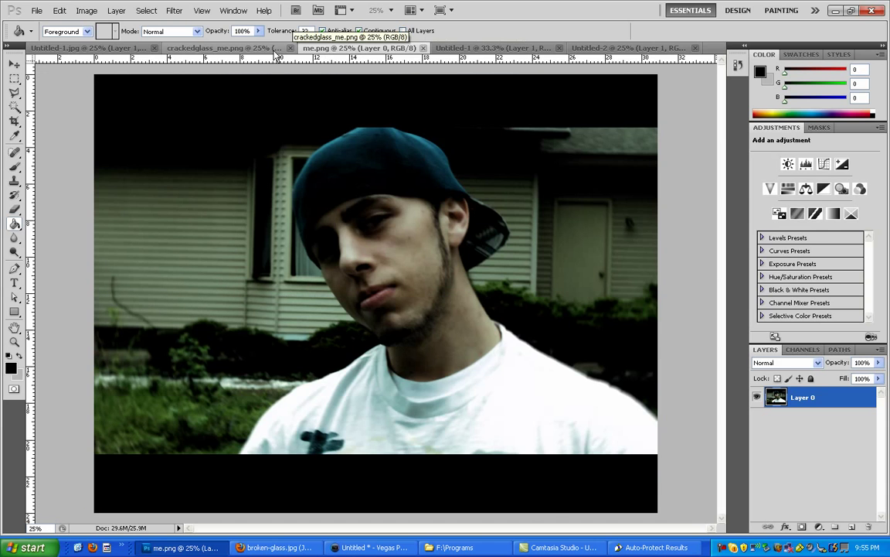
{"action": "left_click", "coordinate": [422, 48]}
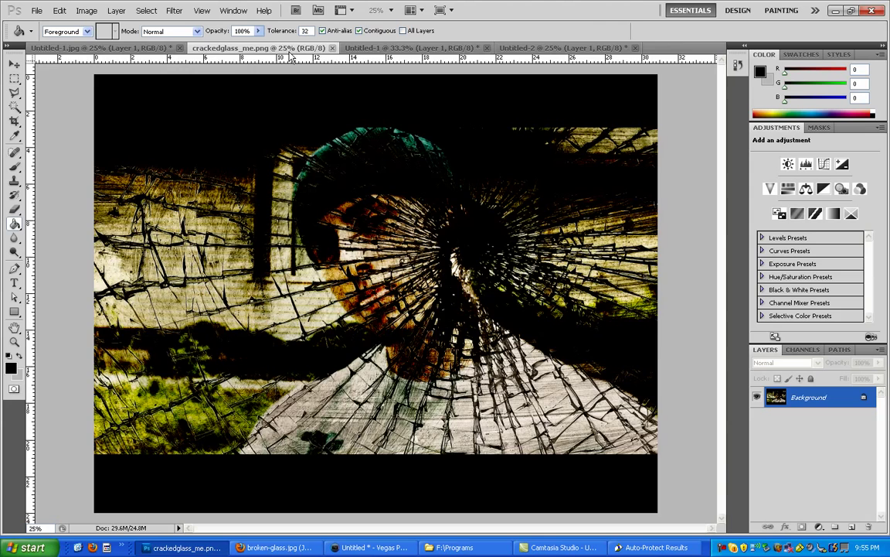
{"action": "left_click", "coordinate": [282, 48]}
{"action": "left_click", "coordinate": [333, 48]}
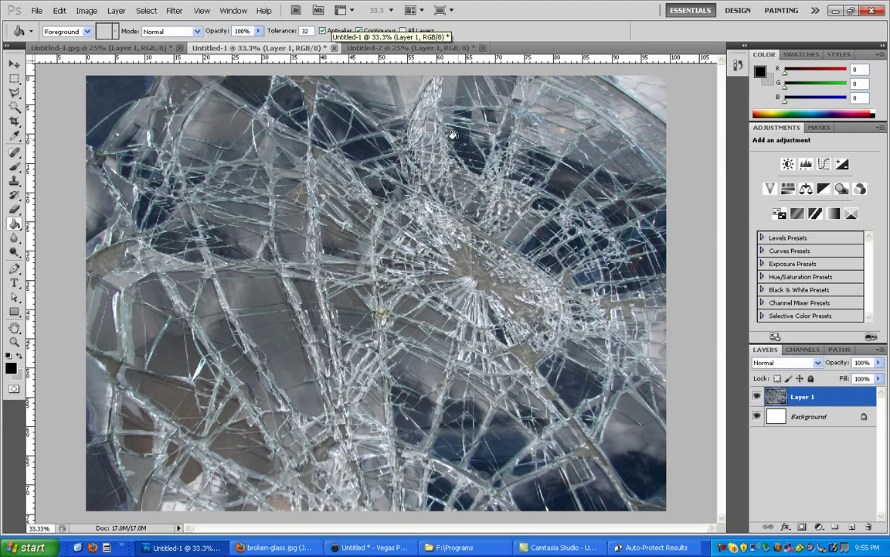
{"action": "left_click", "coordinate": [394, 48]}
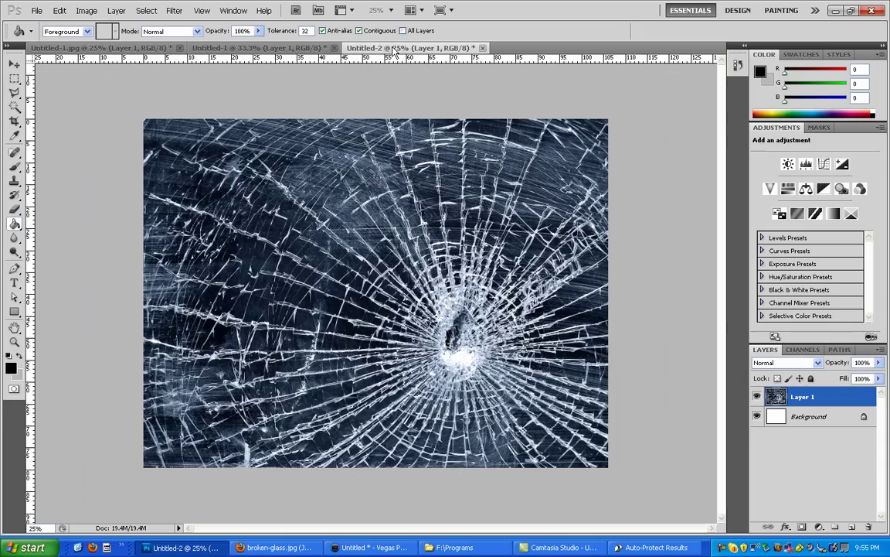
Try 2-up and floating-window layouts, then consolidate all open images to tabs
{"action": "left_click", "coordinate": [14, 63]}
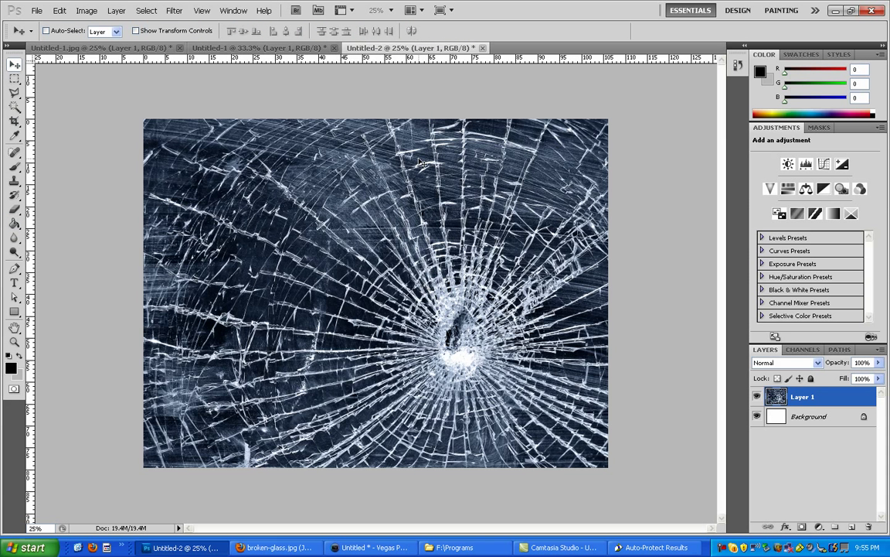
{"action": "left_click", "coordinate": [411, 10]}
{"action": "left_click", "coordinate": [415, 60]}
{"action": "left_click", "coordinate": [411, 10]}
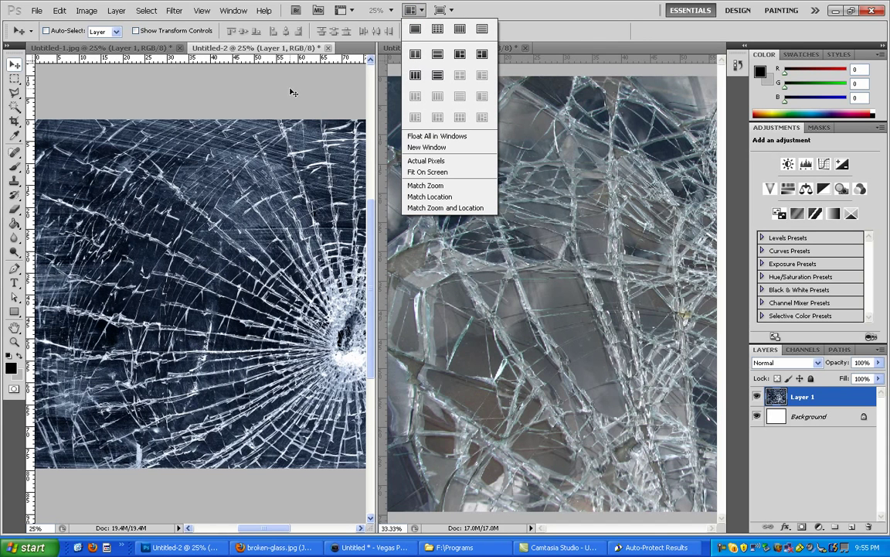
{"action": "left_click_drag", "start_coordinate": [207, 47], "coordinate": [506, 41]}
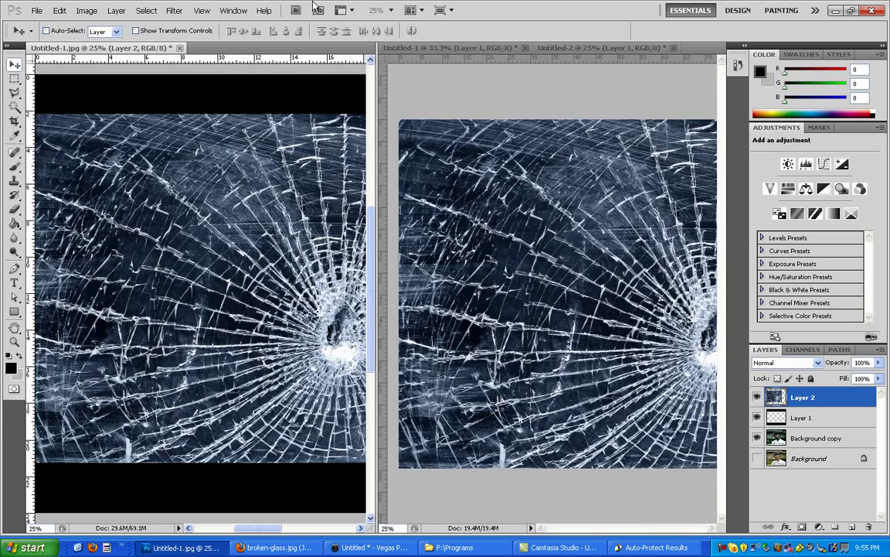
{"action": "left_click", "coordinate": [411, 10]}
{"action": "left_click", "coordinate": [410, 29]}
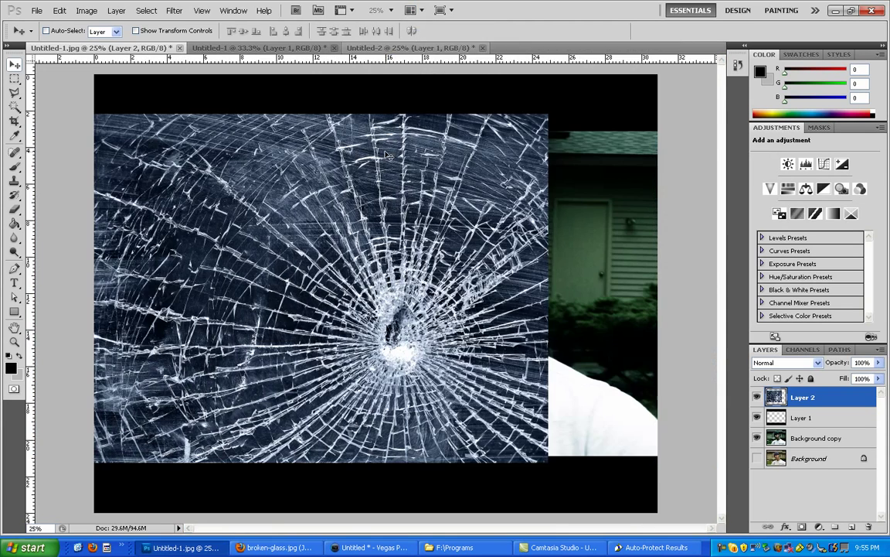
Enlarge the cracked-glass Layer 2 to about 125% with Free Transform
{"action": "mouse_move", "coordinate": [295, 277]}
{"action": "left_mouse_down"}
{"action": "mouse_move", "coordinate": [346, 271]}
{"action": "mouse_move", "coordinate": [304, 283]}
{"action": "mouse_move", "coordinate": [306, 292]}
{"action": "left_mouse_up"}
{"action": "key", "text": "ctrl+t"}
{"action": "left_click_drag", "start_coordinate": [562, 126], "coordinate": [640, 74]}
{"action": "mouse_move", "coordinate": [511, 187]}
{"action": "left_mouse_down"}
{"action": "mouse_move", "coordinate": [525, 198]}
{"action": "mouse_move", "coordinate": [511, 205]}
{"action": "left_mouse_up"}
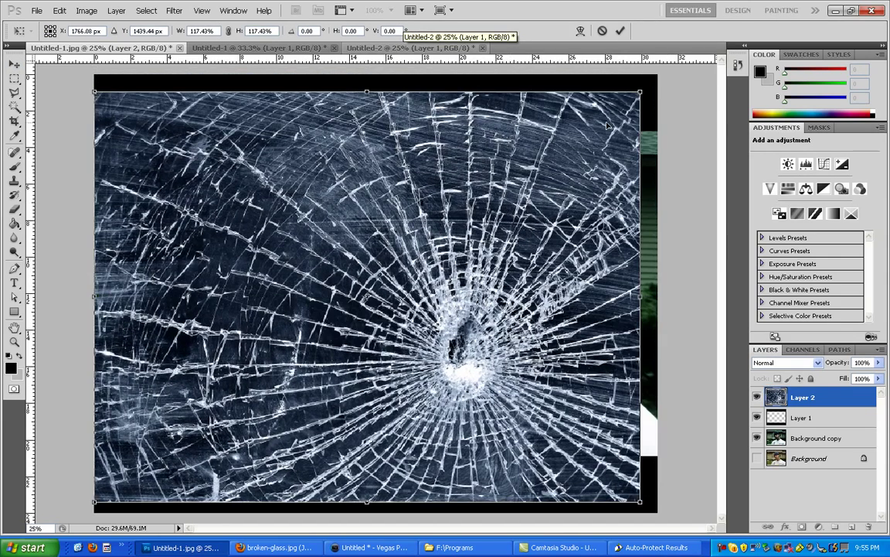
{"action": "left_click_drag", "start_coordinate": [640, 91], "coordinate": [657, 82]}
Position the glass, lower its top edge to the letterbox bar (about 113% high), and apply
{"action": "left_click_drag", "start_coordinate": [159, 308], "coordinate": [164, 307]}
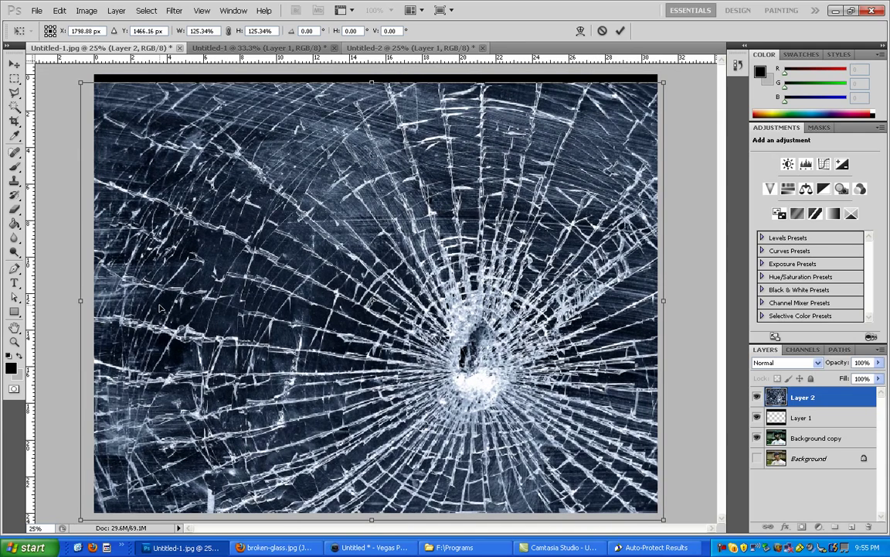
{"action": "left_click_drag", "start_coordinate": [294, 290], "coordinate": [293, 285]}
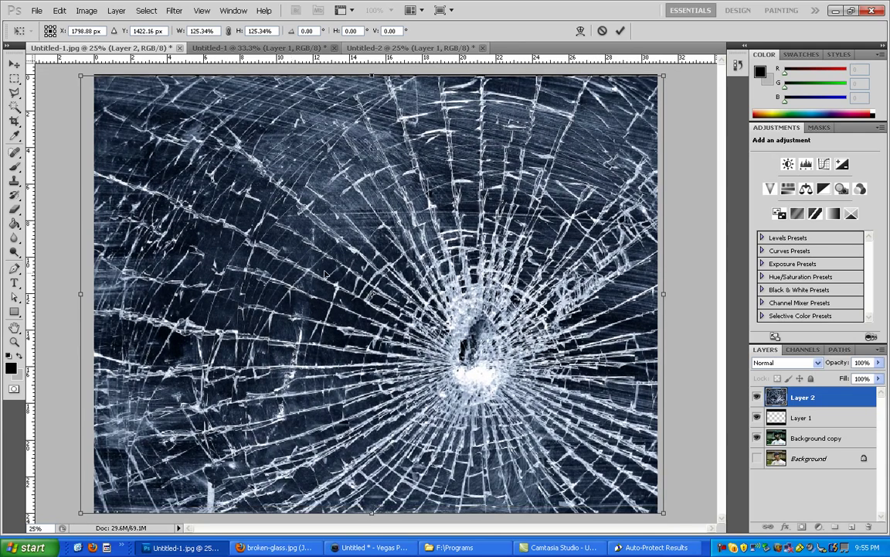
{"action": "left_click_drag", "start_coordinate": [442, 327], "coordinate": [427, 372]}
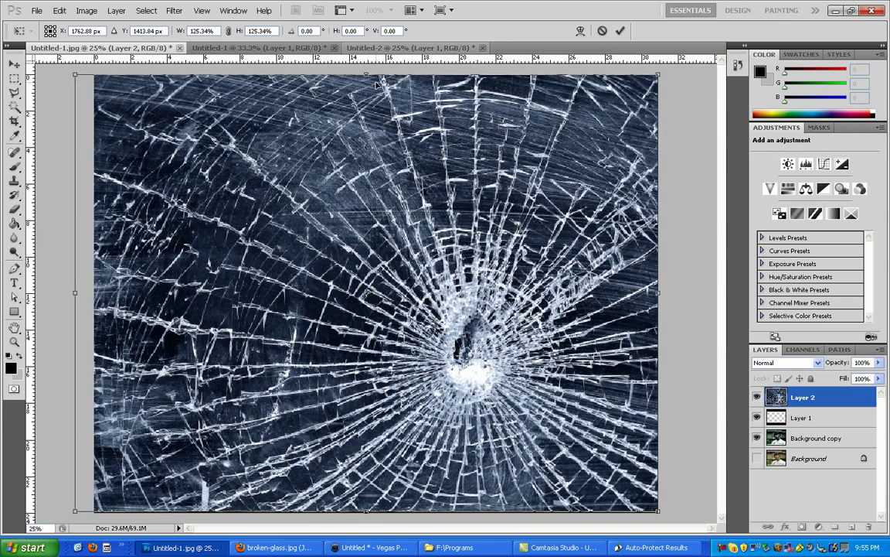
{"action": "left_click_drag", "start_coordinate": [366, 75], "coordinate": [366, 99]}
{"action": "key", "text": "Return"}
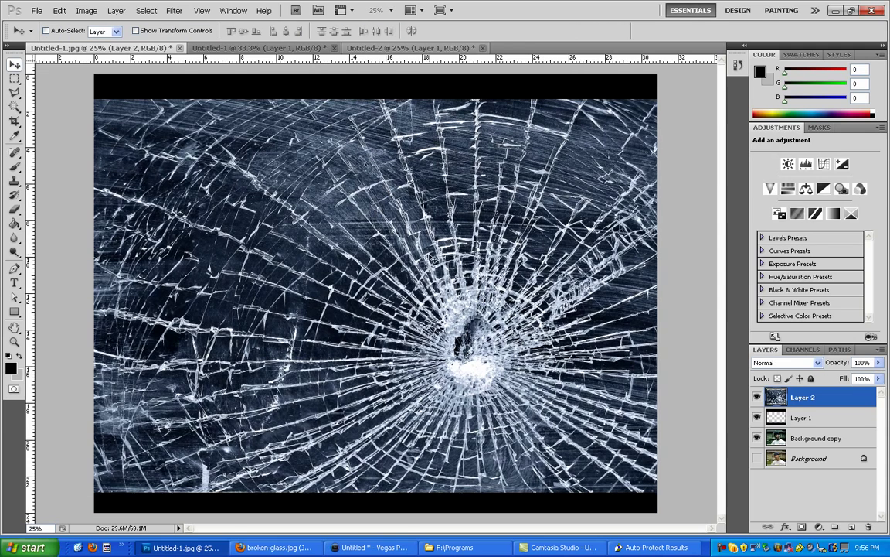
{"action": "left_click", "coordinate": [758, 397]}
{"action": "left_click", "coordinate": [758, 398]}
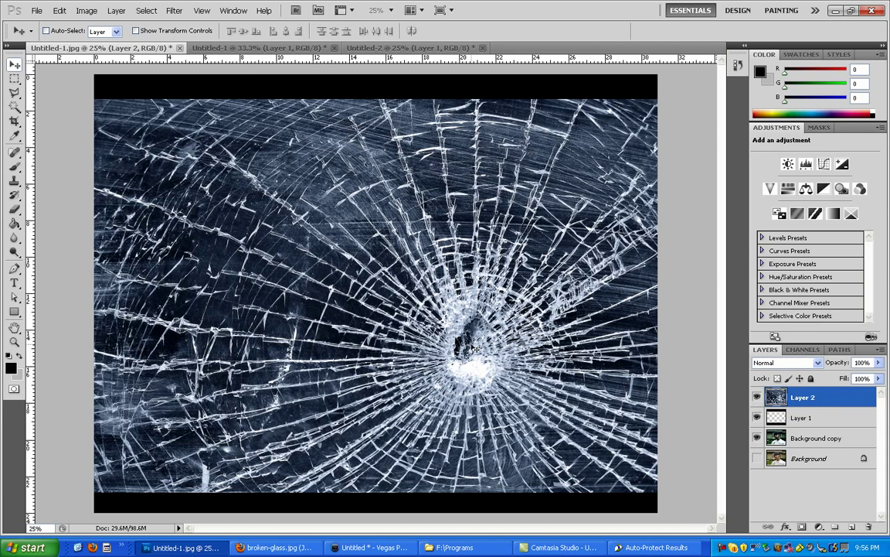
Fade the glass layer to 49% opacity to see the portrait, then restore it to 100%
{"action": "left_click_drag", "start_coordinate": [837, 363], "coordinate": [788, 364]}
{"action": "key", "text": "4"}
{"action": "key", "text": "9"}
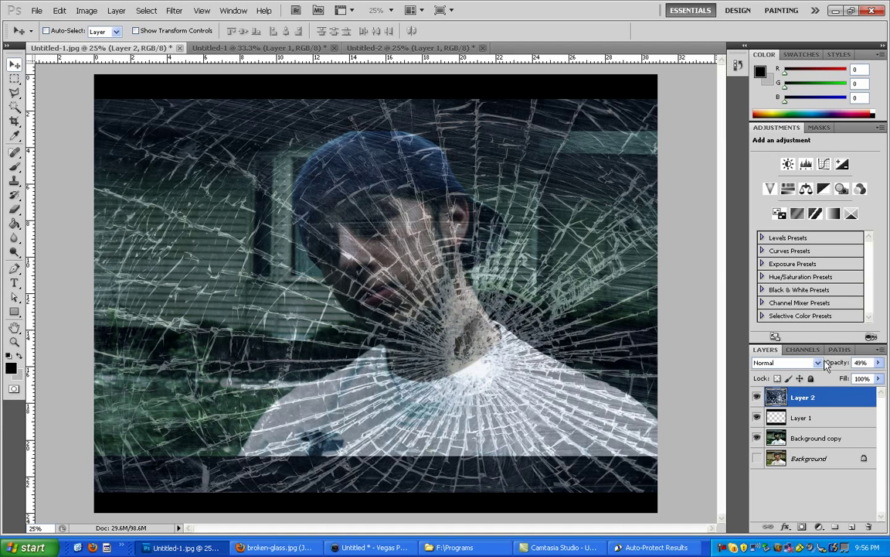
{"action": "key", "text": "0"}
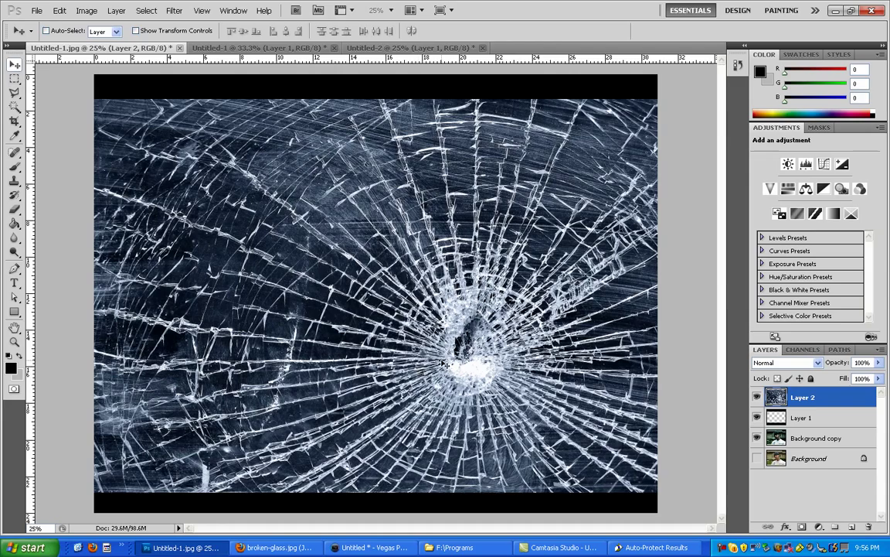
Flip the glass upside down, widen it to about 106%, shift it left, and restore full opacity
{"action": "key", "text": "ctrl+t"}
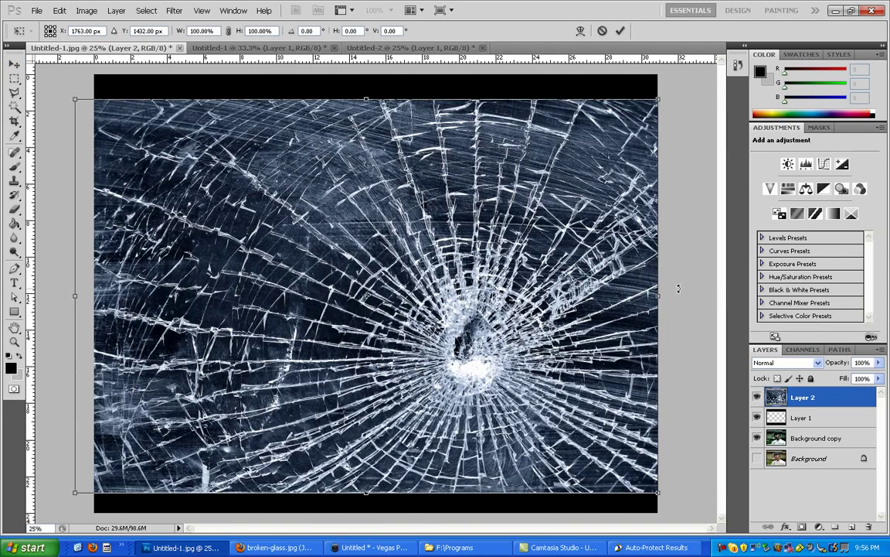
{"action": "left_click_drag", "start_coordinate": [678, 303], "coordinate": [699, 357]}
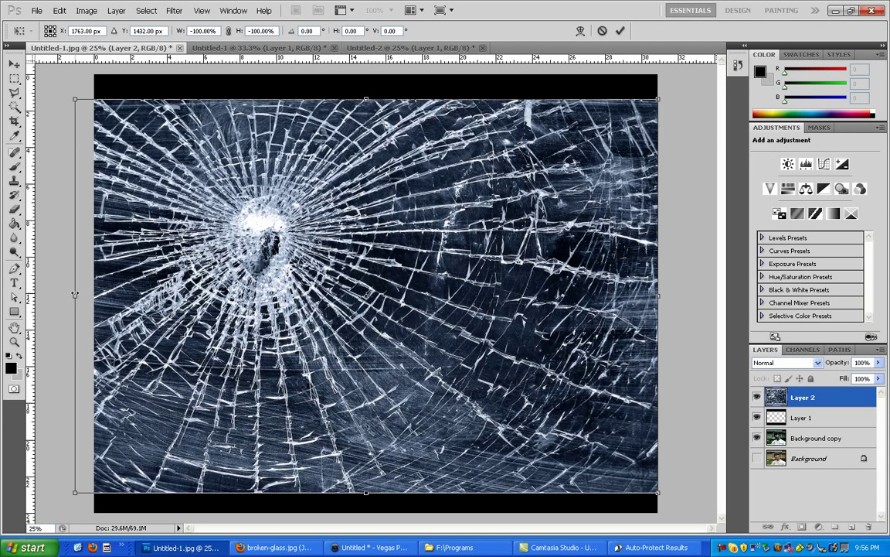
{"action": "left_click_drag", "start_coordinate": [74, 295], "coordinate": [656, 291]}
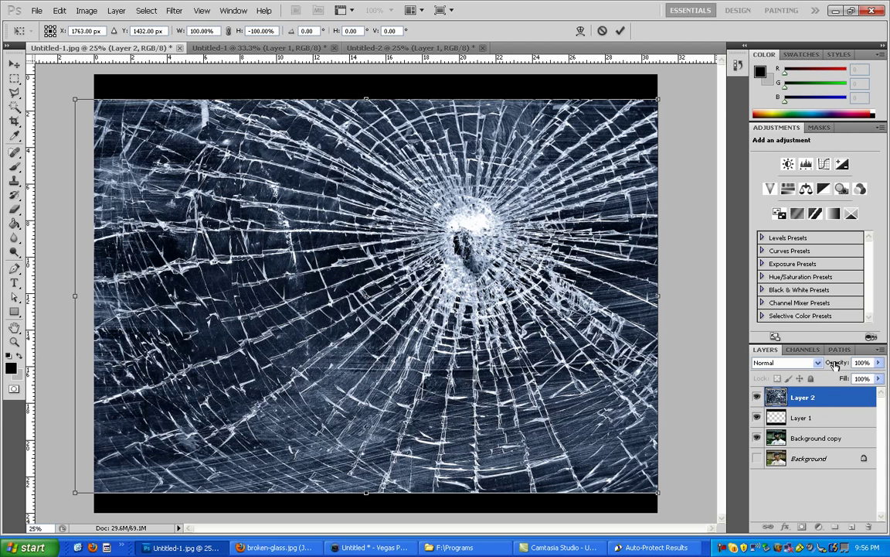
{"action": "left_click_drag", "start_coordinate": [837, 362], "coordinate": [800, 364]}
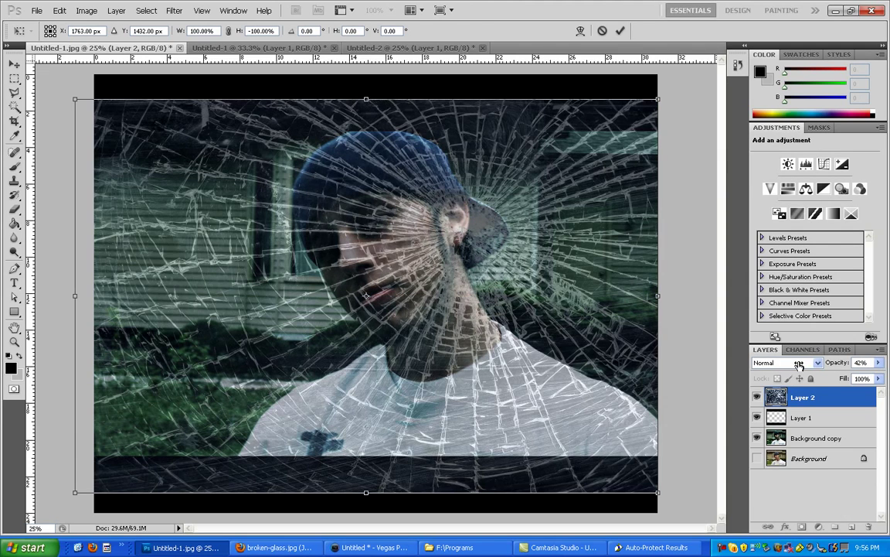
{"action": "left_click_drag", "start_coordinate": [658, 295], "coordinate": [695, 296]}
{"action": "left_click_drag", "start_coordinate": [483, 266], "coordinate": [444, 265]}
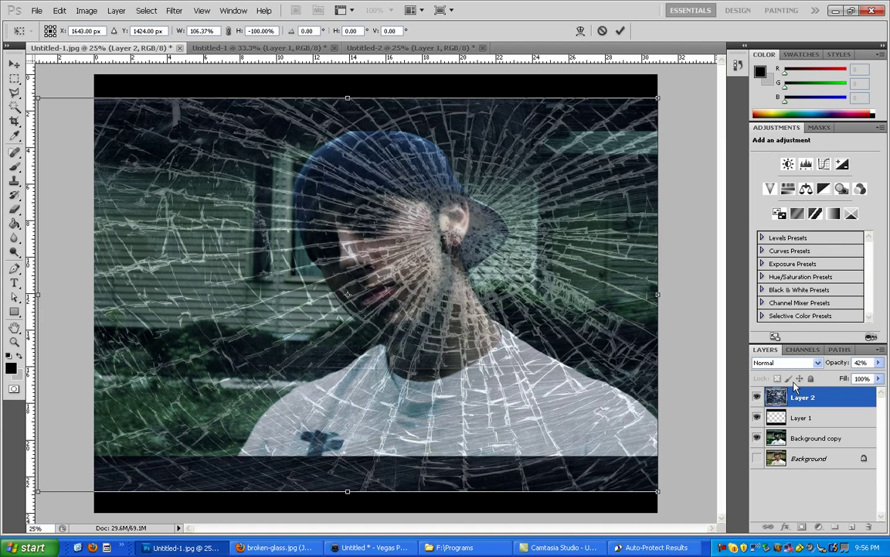
{"action": "key", "text": "Return"}
{"action": "left_click_drag", "start_coordinate": [845, 363], "coordinate": [888, 370]}
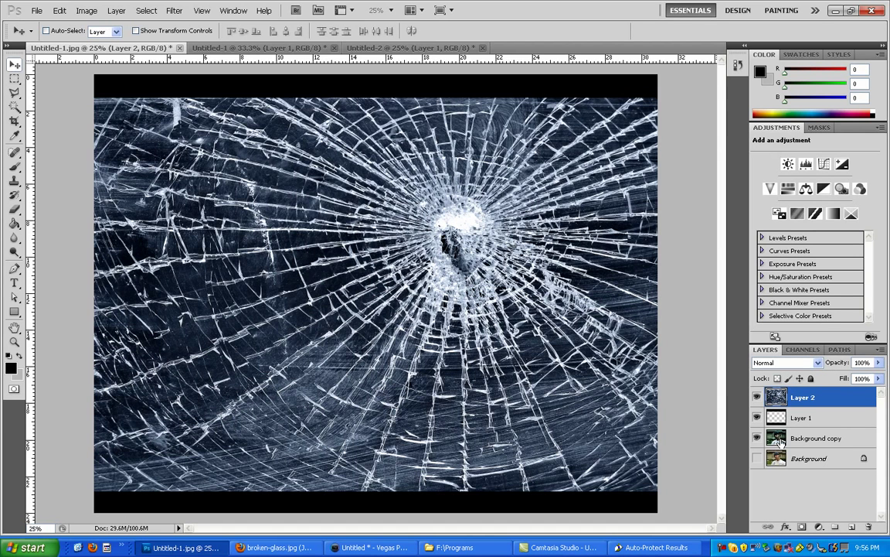
Toggle the glass, letterbox and portrait copy layers off and on to check each
{"action": "left_click", "coordinate": [758, 398]}
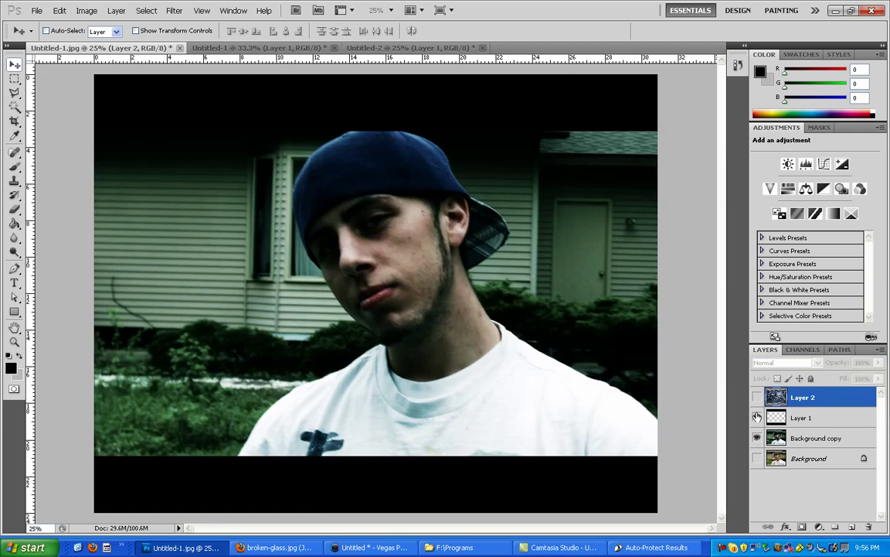
{"action": "left_click", "coordinate": [757, 418]}
{"action": "left_click", "coordinate": [757, 418]}
{"action": "left_click", "coordinate": [757, 438]}
{"action": "left_click", "coordinate": [757, 438]}
{"action": "left_click", "coordinate": [758, 398]}
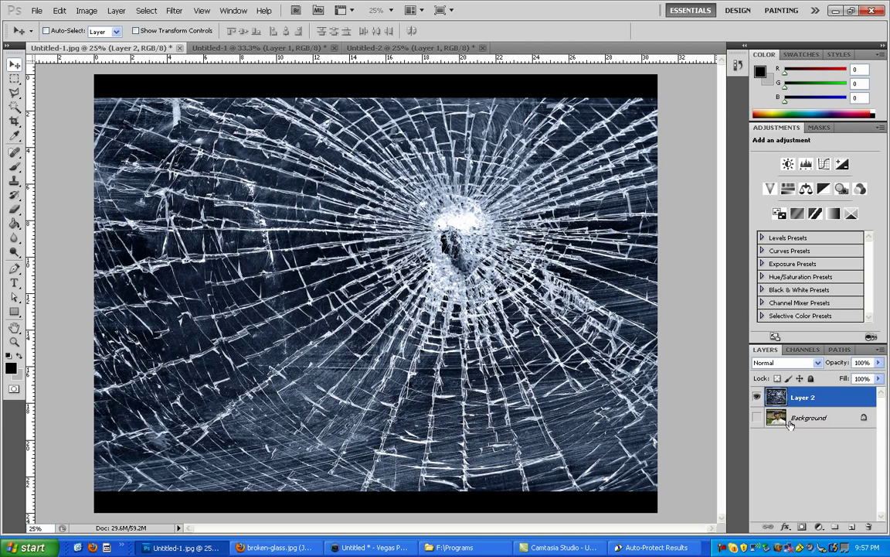
Select Background and Layer 2, try Layer > Merge Visible, then undo it
{"action": "left_click", "coordinate": [774, 418]}
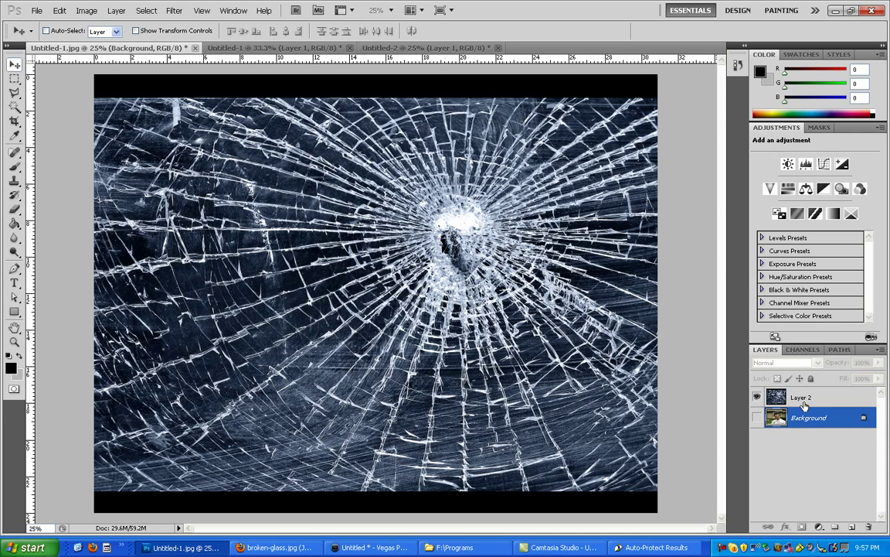
{"action": "left_click", "coordinate": [805, 402]}
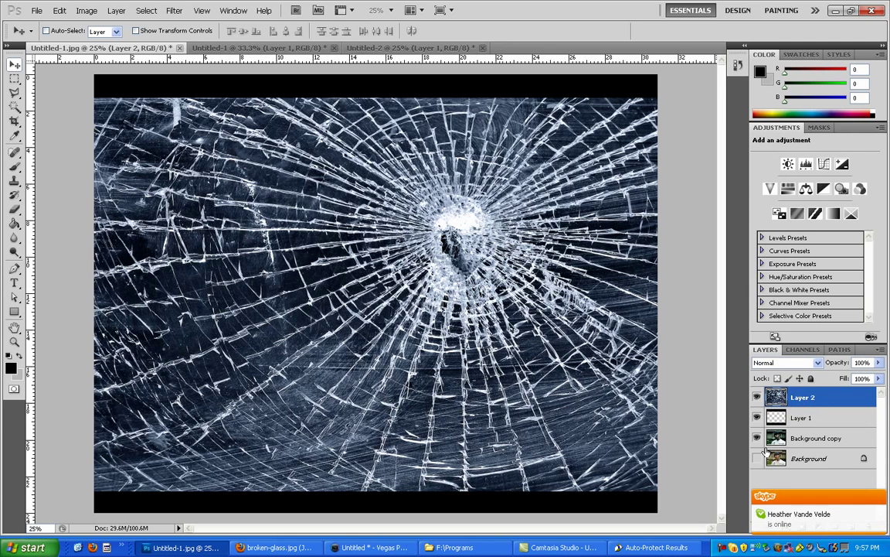
{"action": "left_click", "coordinate": [116, 10]}
{"action": "left_click", "coordinate": [196, 361]}
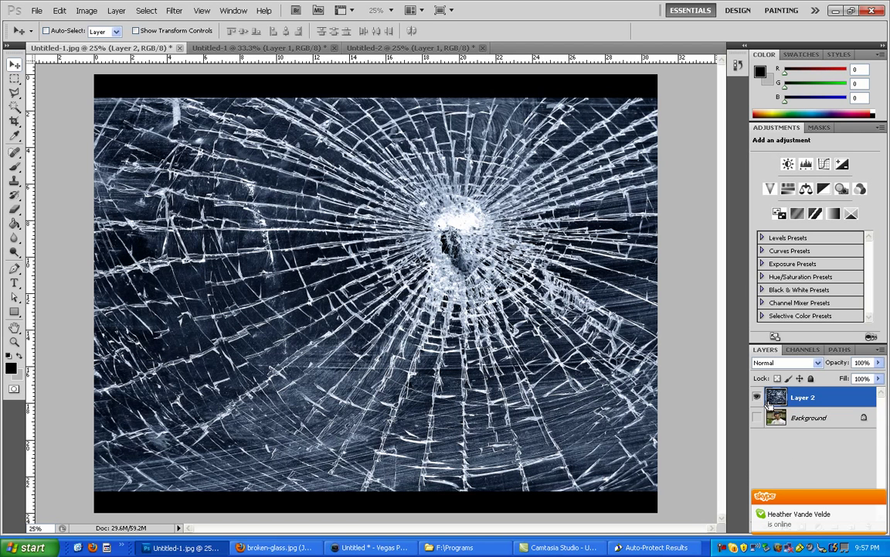
{"action": "key", "text": "ctrl+z"}
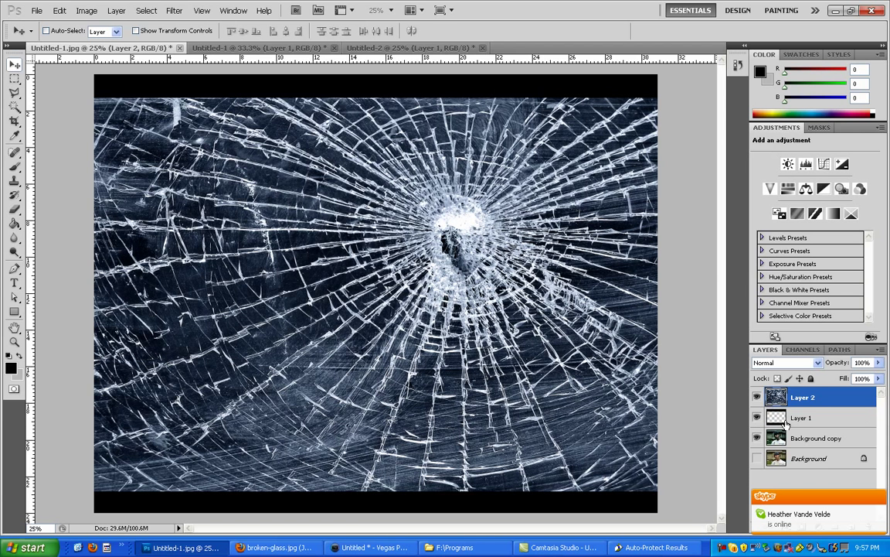
Hide the glass, select letterbox Layer 1, and make the graded portrait copy visible
{"action": "left_click", "coordinate": [757, 396]}
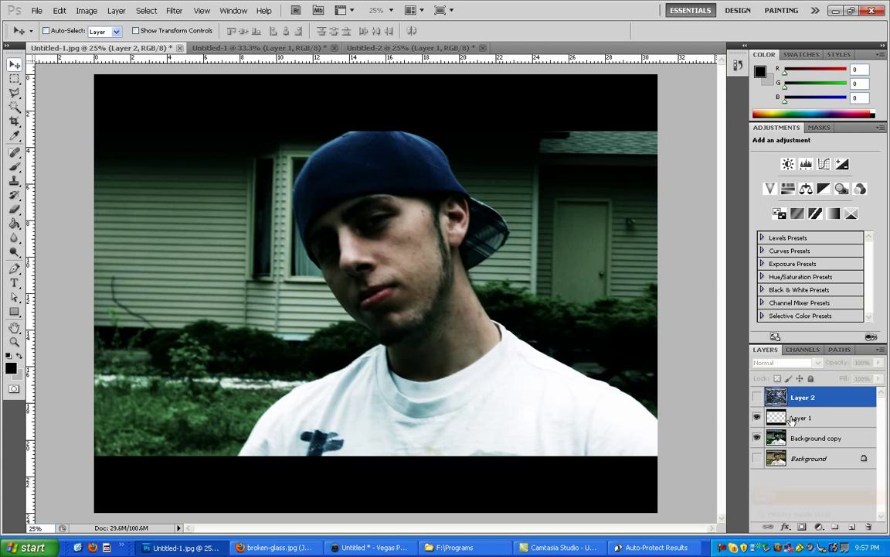
{"action": "left_click", "coordinate": [817, 422]}
{"action": "left_click", "coordinate": [757, 436]}
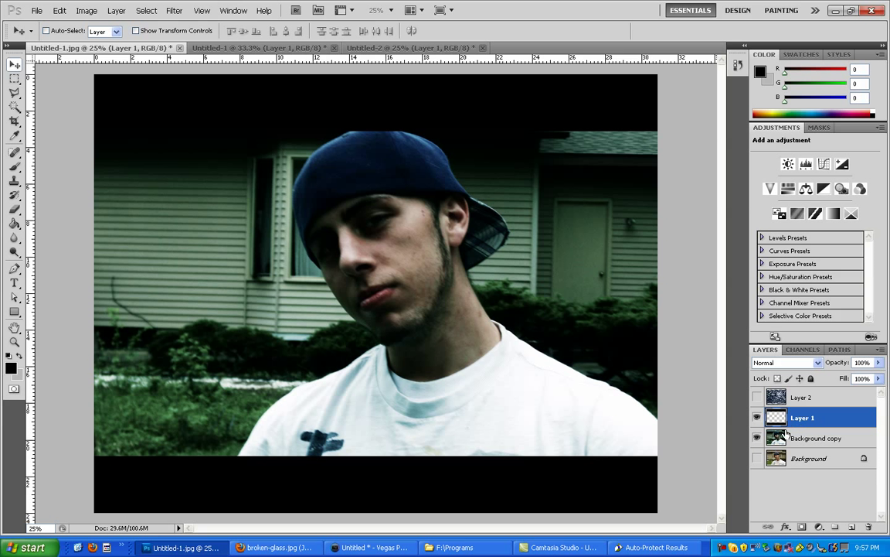
{"action": "left_click", "coordinate": [756, 417]}
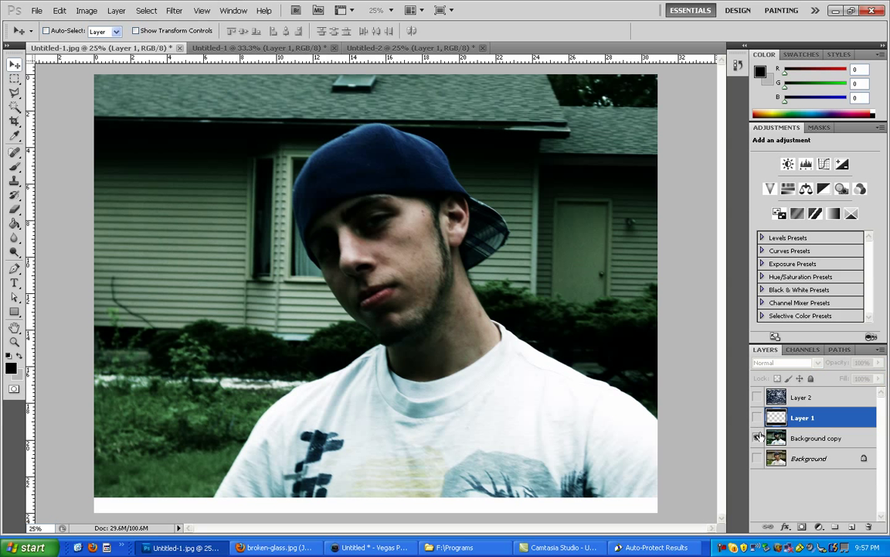
{"action": "left_click", "coordinate": [757, 418]}
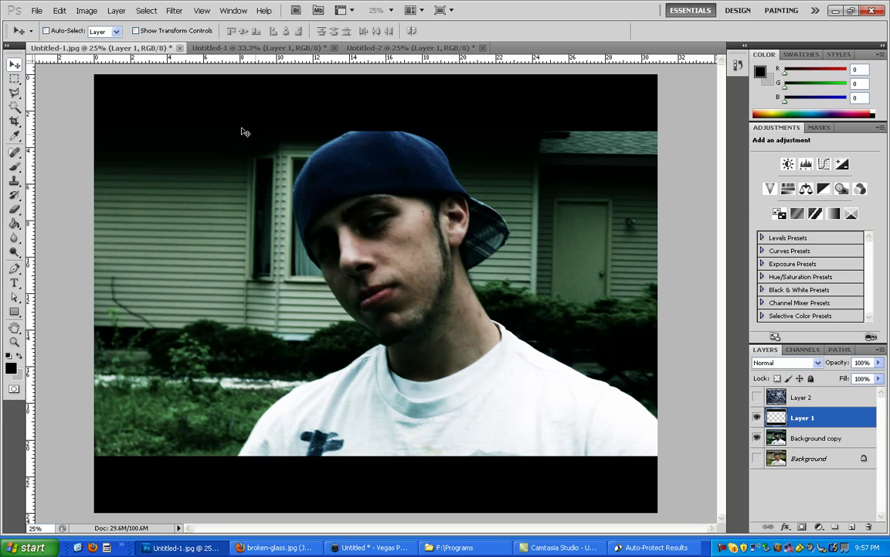
{"action": "left_click", "coordinate": [86, 10]}
Merge the portrait copy into Layer 1 and show the glass layer again
{"action": "mouse_move", "coordinate": [116, 10]}
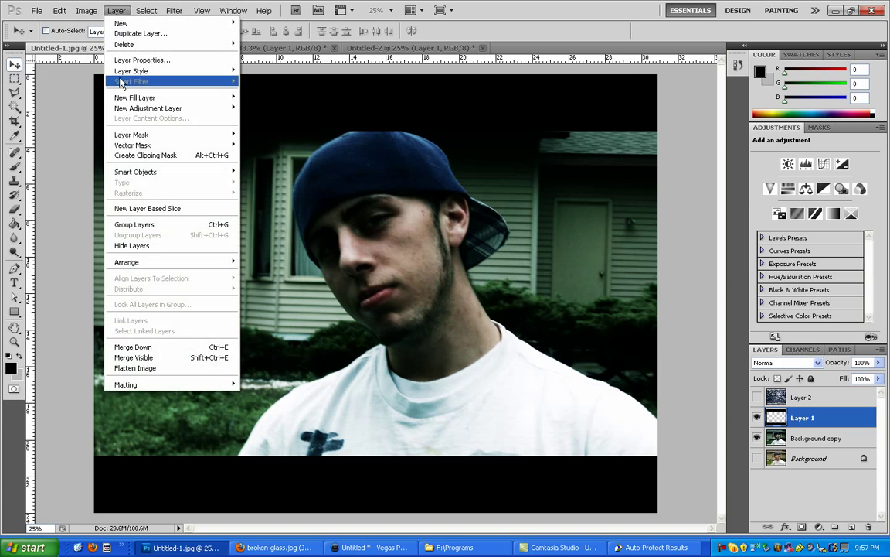
{"action": "left_click", "coordinate": [164, 358]}
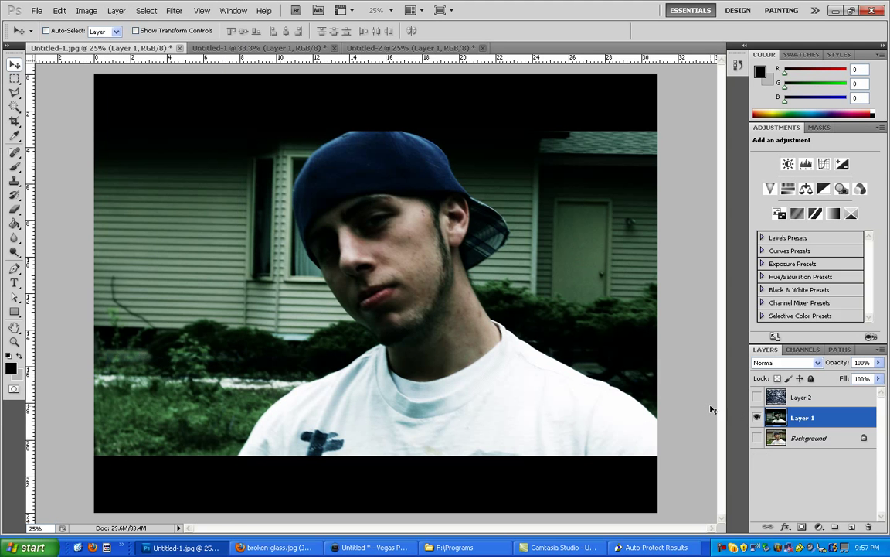
{"action": "left_click", "coordinate": [758, 396]}
Set the glass Layer 2 blend mode to Difference, then step it to Subtract
{"action": "left_click", "coordinate": [827, 397]}
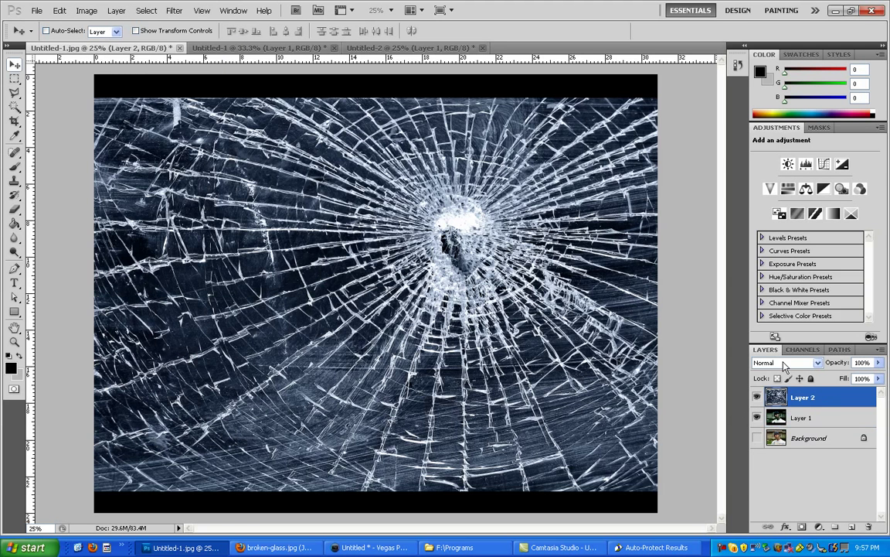
{"action": "left_click", "coordinate": [787, 363]}
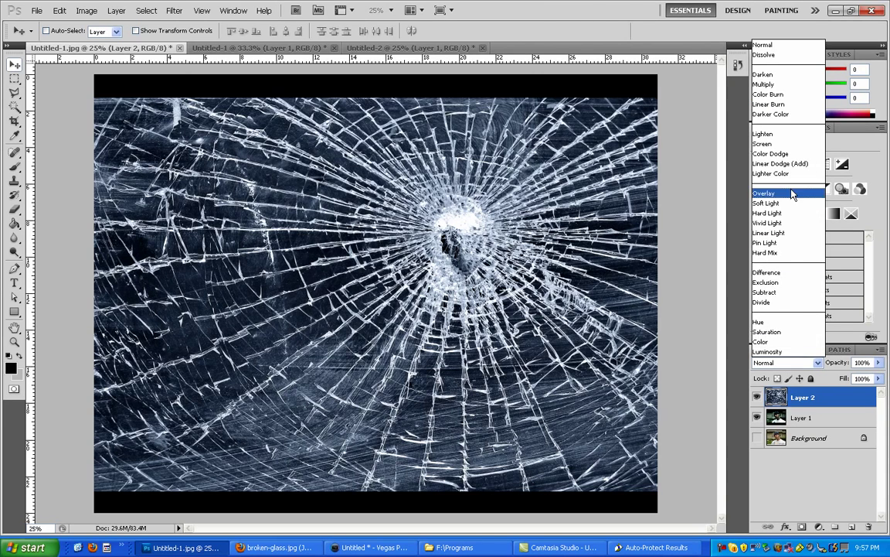
{"action": "left_click", "coordinate": [790, 273]}
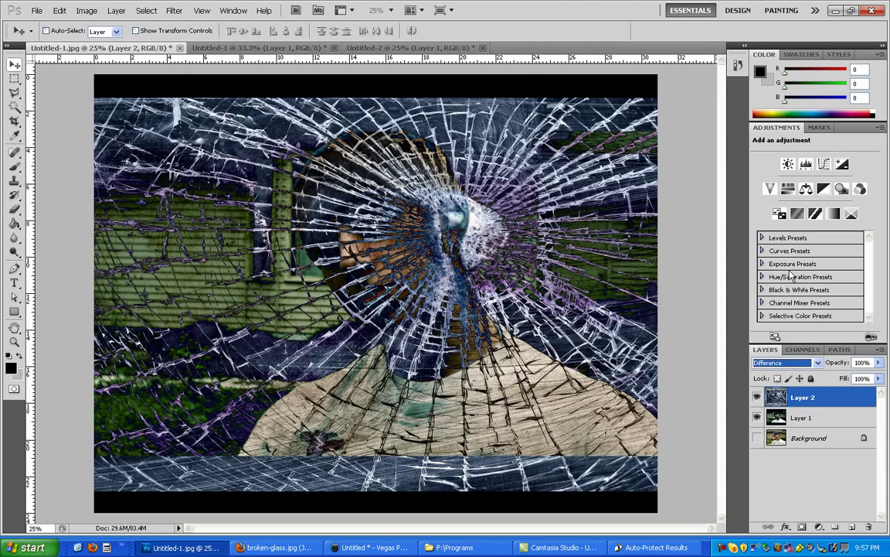
{"action": "key", "text": "Down"}
{"action": "key", "text": "Down"}
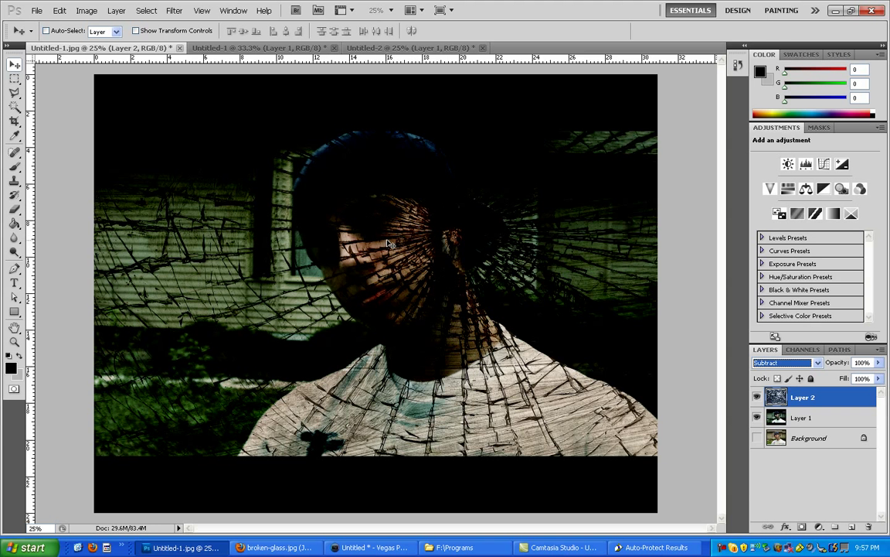
Merge the glass and portrait into Layer 2 and make the Background visible
{"action": "left_click", "coordinate": [813, 464]}
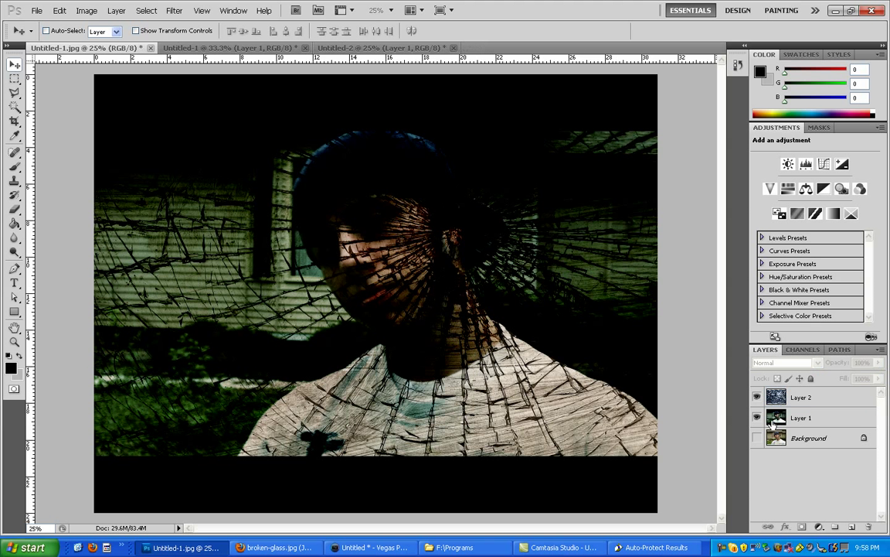
{"action": "key", "text": "ctrl+shift+e"}
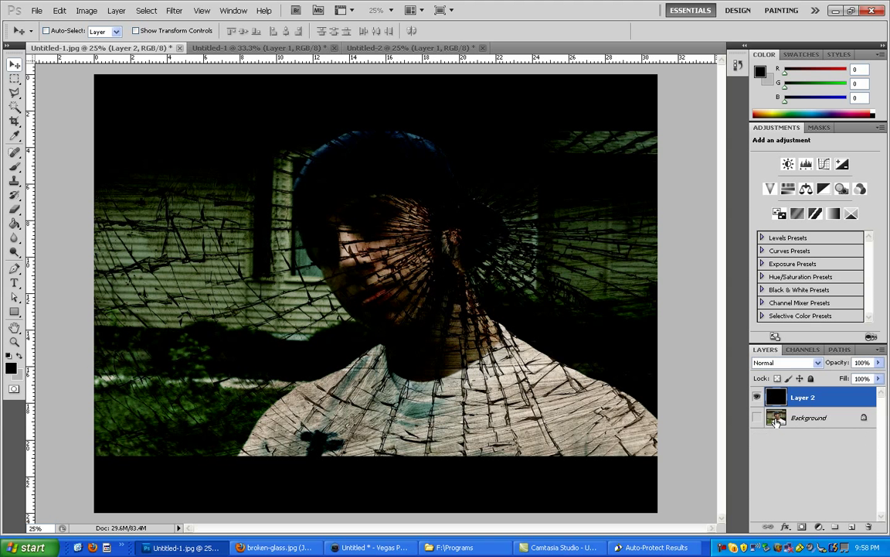
{"action": "left_click", "coordinate": [758, 418]}
Convert the Background into an ordinary layer named Layer 0
{"action": "left_click_drag", "start_coordinate": [815, 414], "coordinate": [800, 391]}
{"action": "left_click", "coordinate": [819, 422]}
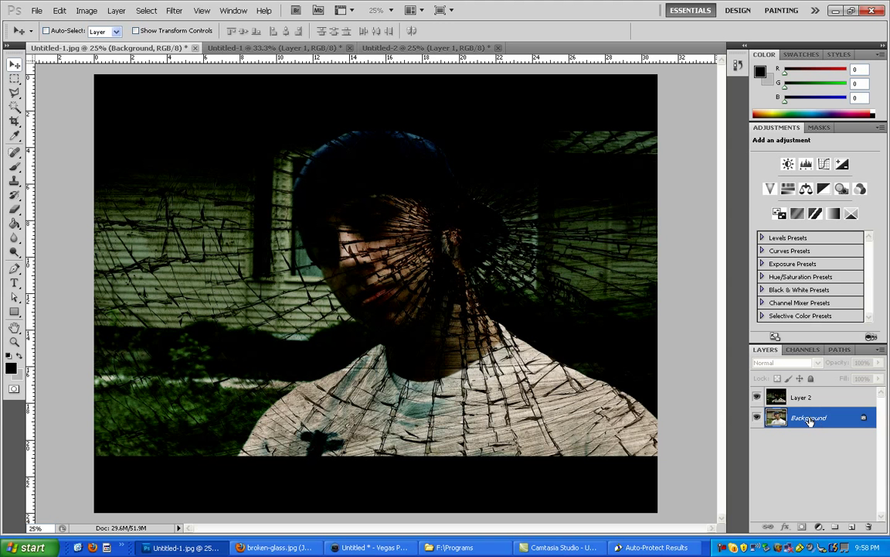
{"action": "double_click", "coordinate": [811, 419]}
{"action": "key", "text": "Return"}
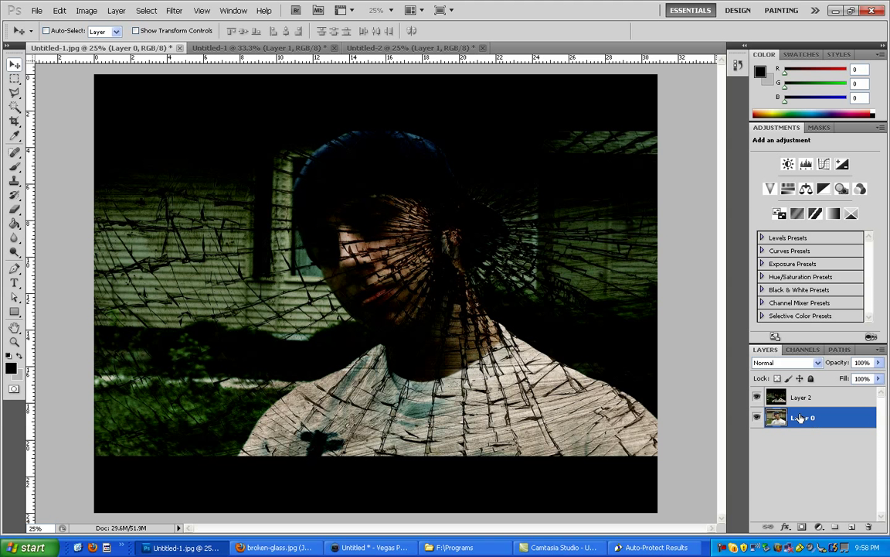
Duplicate Layer 0 and move the Layer 0 copy to the top of the stack
{"action": "right_click", "coordinate": [801, 422]}
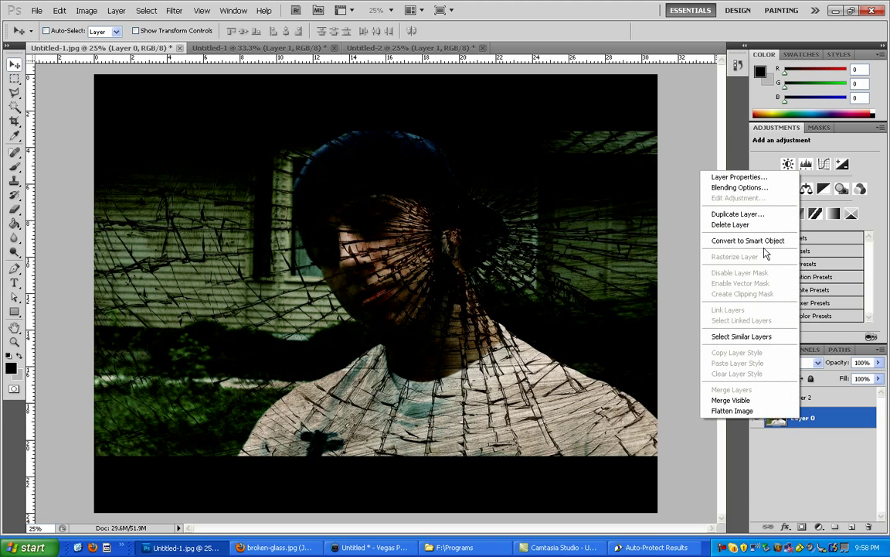
{"action": "left_click", "coordinate": [758, 215]}
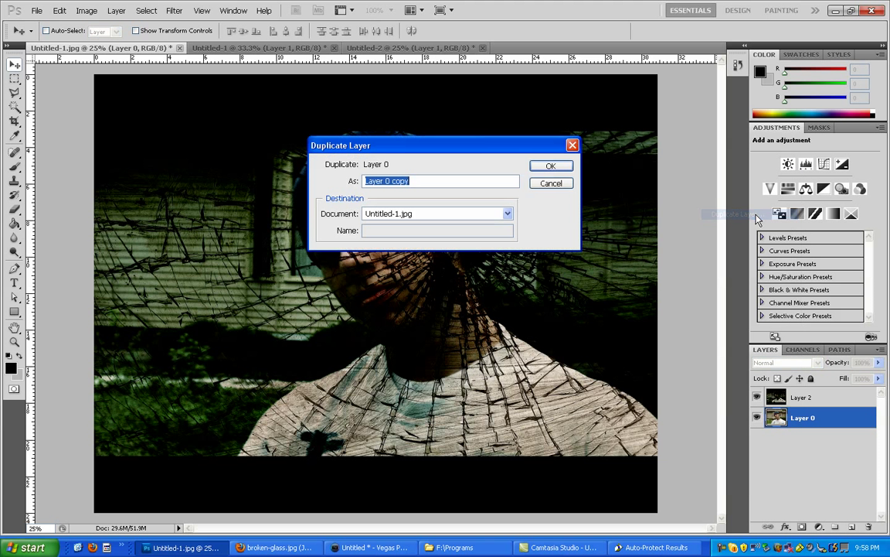
{"action": "left_click", "coordinate": [551, 165]}
{"action": "left_click_drag", "start_coordinate": [804, 417], "coordinate": [802, 395]}
Blend Layer 0 copy in Divide mode, toggling it off and on to compare
{"action": "left_click", "coordinate": [778, 364]}
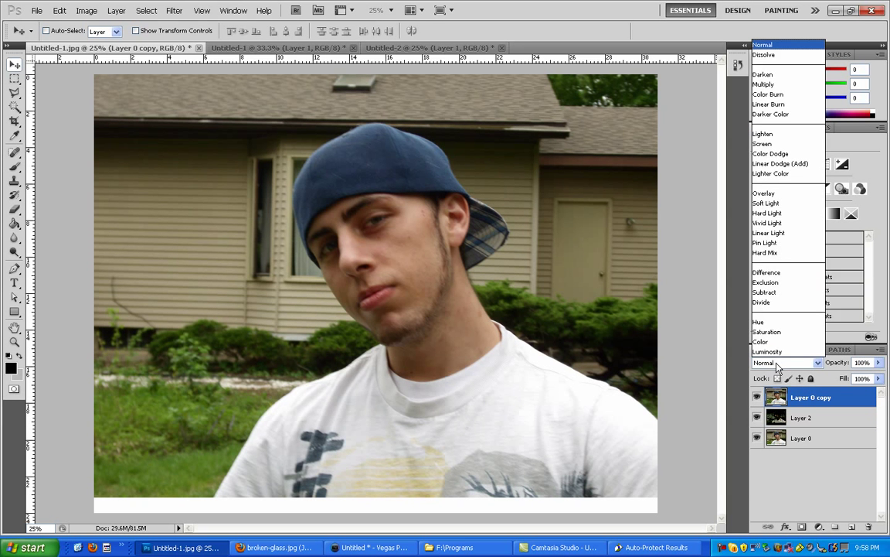
{"action": "left_click", "coordinate": [782, 292]}
{"action": "left_click", "coordinate": [780, 362]}
{"action": "left_click", "coordinate": [781, 302]}
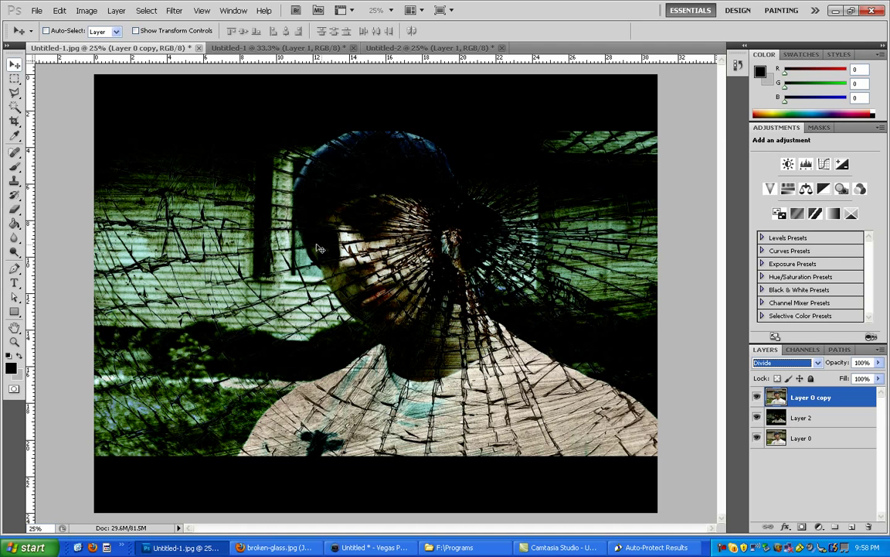
{"action": "left_click", "coordinate": [759, 398]}
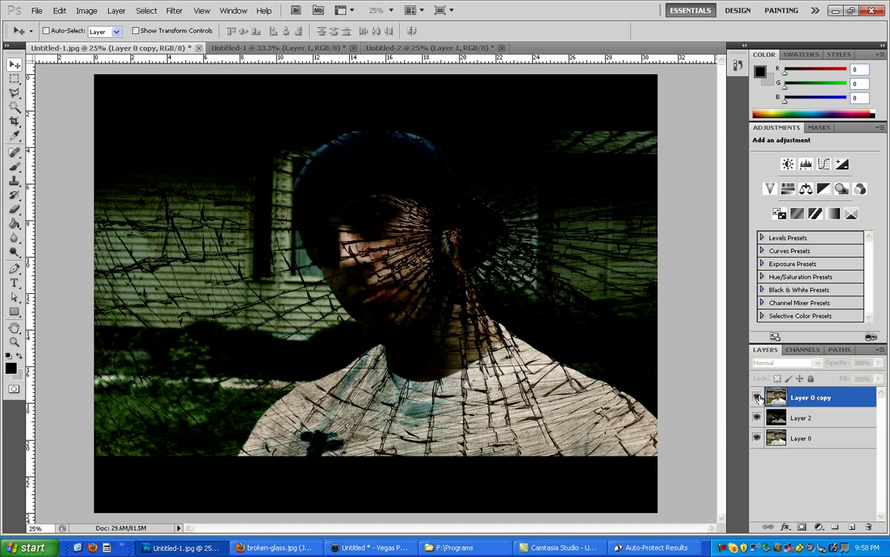
{"action": "left_click", "coordinate": [759, 397]}
{"action": "left_click", "coordinate": [759, 398]}
{"action": "left_click", "coordinate": [759, 398]}
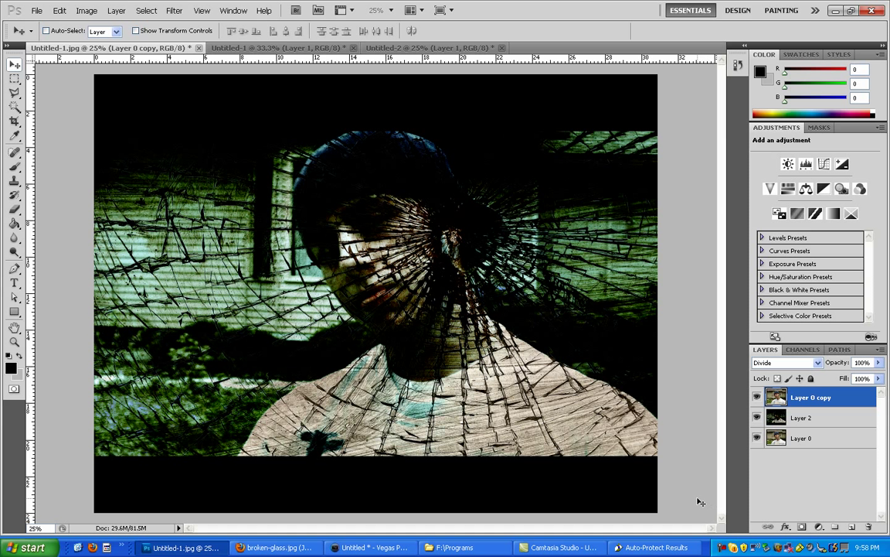
{"action": "left_click", "coordinate": [274, 547]}
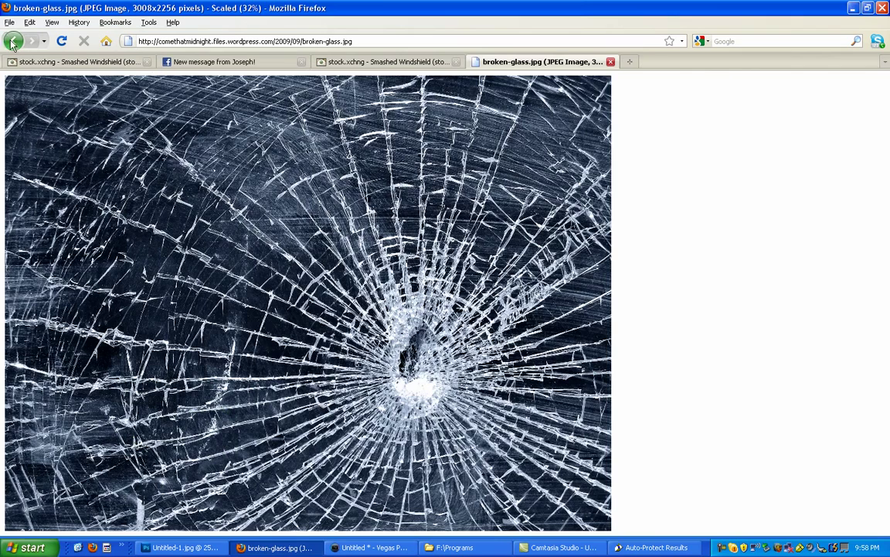
{"action": "left_click", "coordinate": [13, 42]}
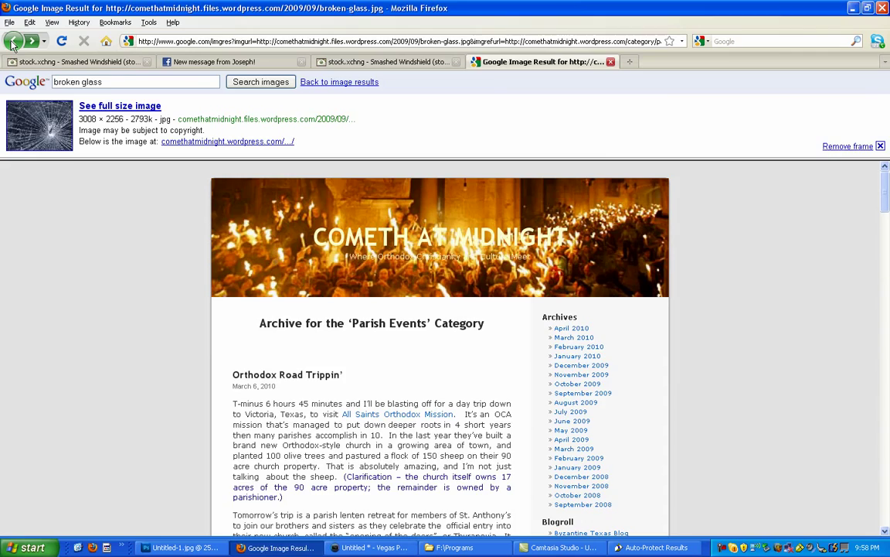
{"action": "left_click", "coordinate": [13, 41]}
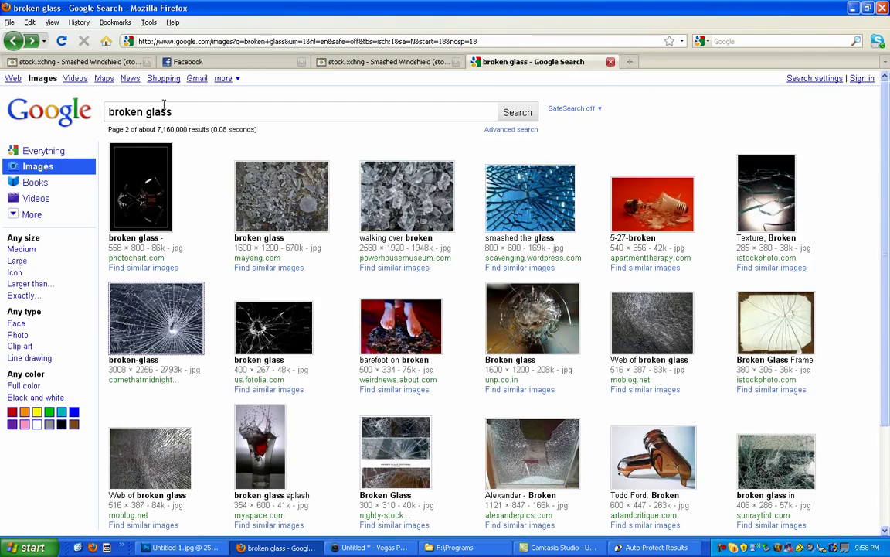
{"action": "scroll", "coordinate": [179, 438], "scroll_direction": "down", "scroll_amount": 3}
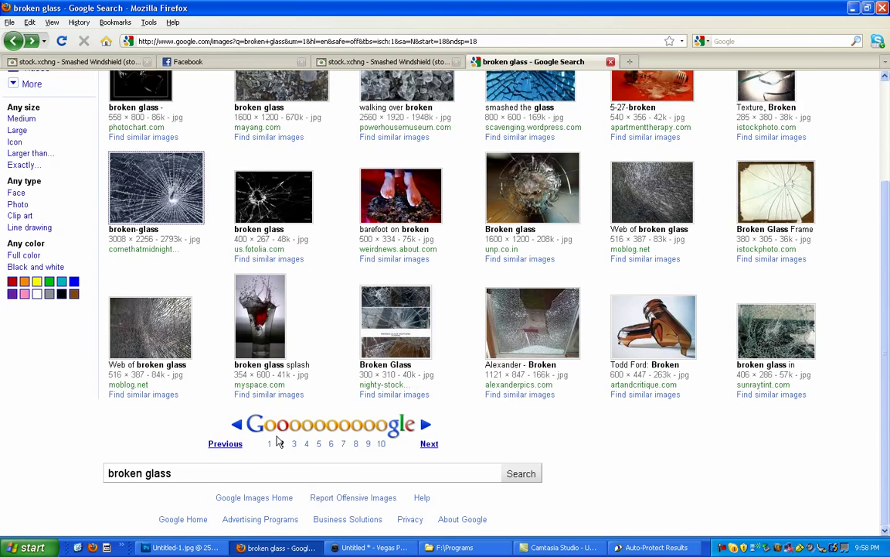
{"action": "scroll", "coordinate": [285, 453], "scroll_direction": "up", "scroll_amount": 3}
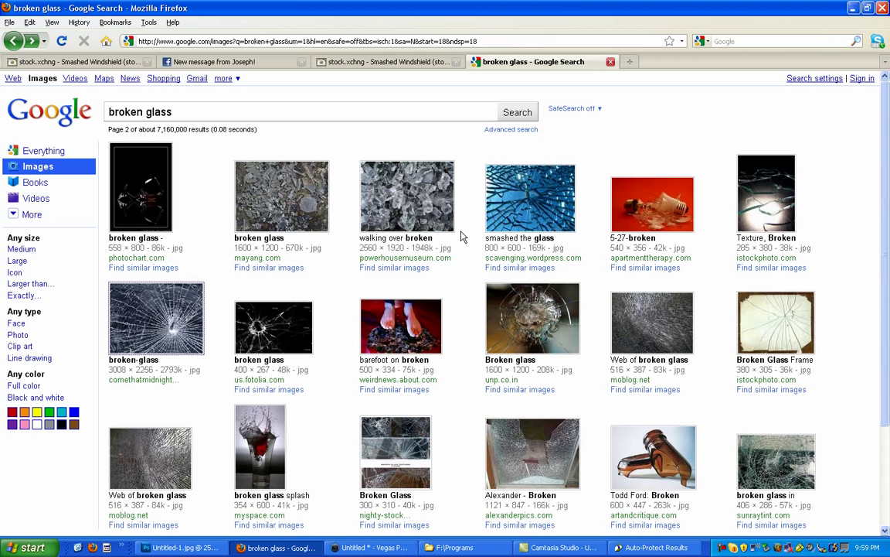
{"action": "left_click", "coordinate": [182, 547]}
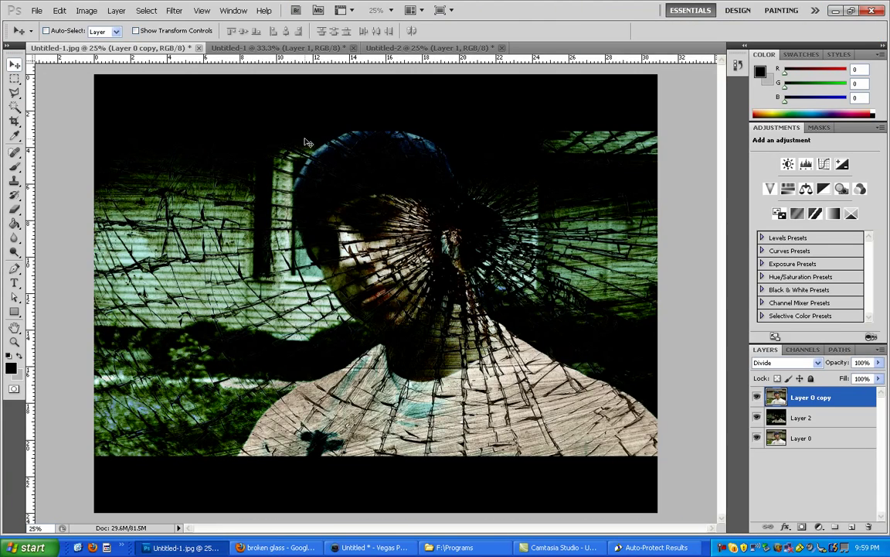
Look over the glass documents, then delete the old glass overlay Layer 2 from the portrait
{"action": "left_click", "coordinate": [255, 48]}
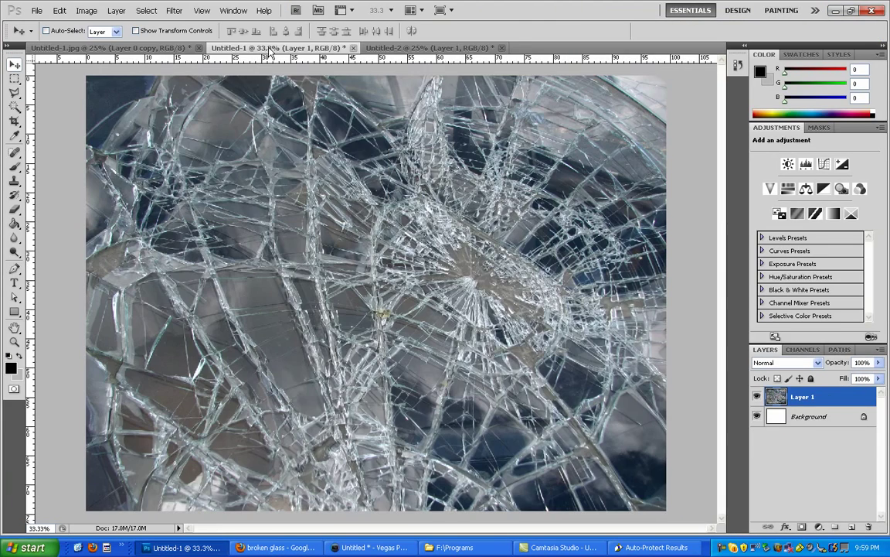
{"action": "left_click", "coordinate": [455, 46]}
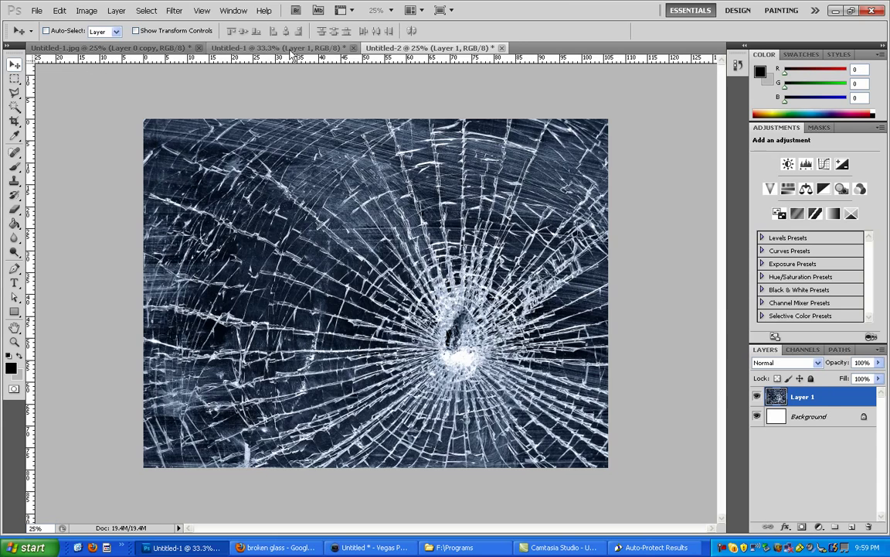
{"action": "left_click", "coordinate": [263, 48]}
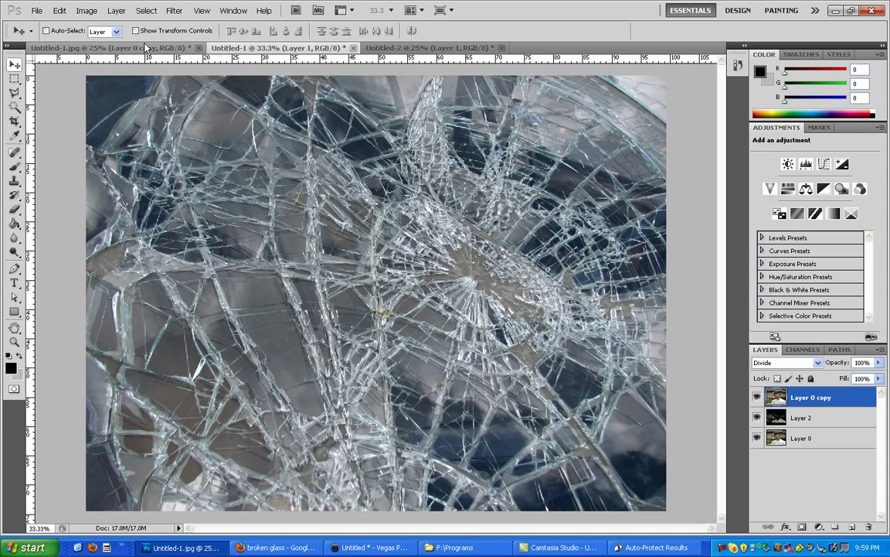
{"action": "left_click", "coordinate": [139, 48]}
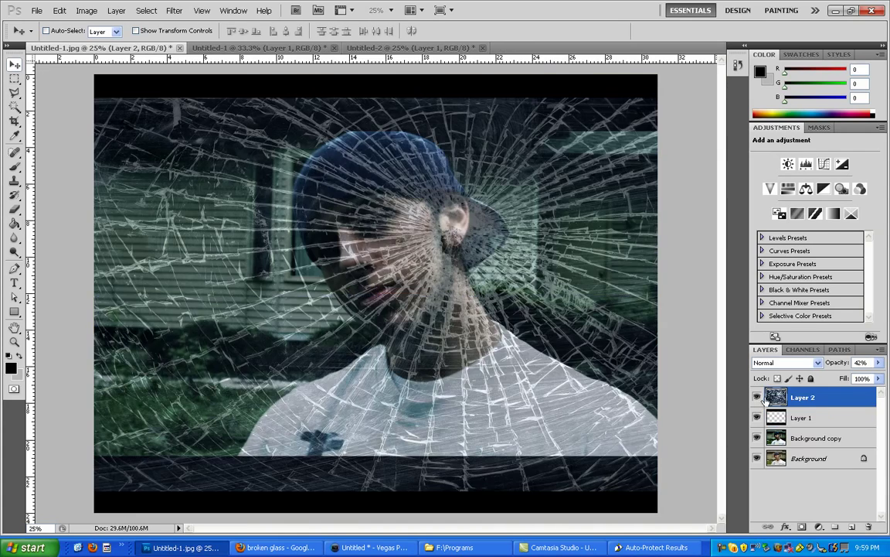
{"action": "left_click_drag", "start_coordinate": [777, 396], "coordinate": [869, 526]}
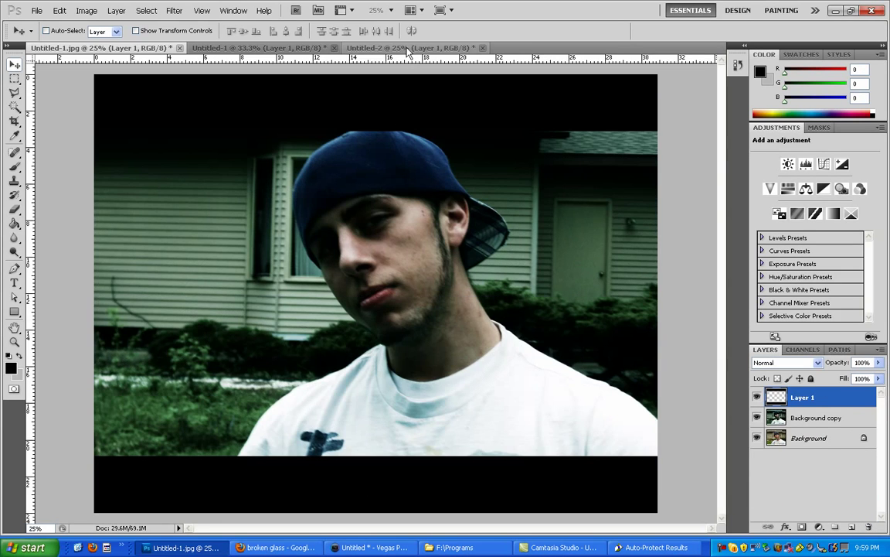
Arrange documents 2-up and close Untitled-2 without saving
{"action": "left_click", "coordinate": [382, 48]}
{"action": "left_click", "coordinate": [247, 48]}
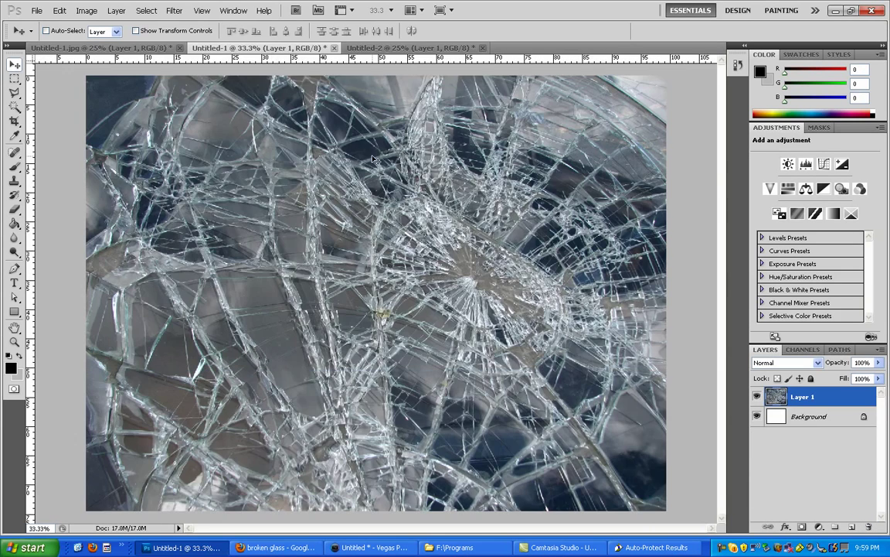
{"action": "left_click", "coordinate": [411, 10]}
{"action": "left_click", "coordinate": [415, 28]}
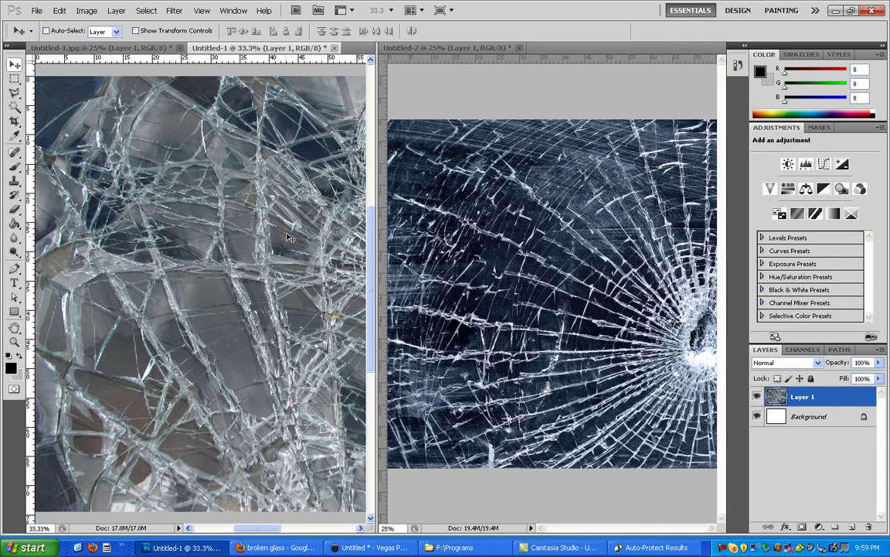
{"action": "left_click", "coordinate": [519, 48]}
{"action": "left_click", "coordinate": [447, 210]}
Tile the documents and drag the Untitled-1 glass photo into Untitled-1.jpg
{"action": "left_click", "coordinate": [410, 10]}
{"action": "left_click", "coordinate": [415, 55]}
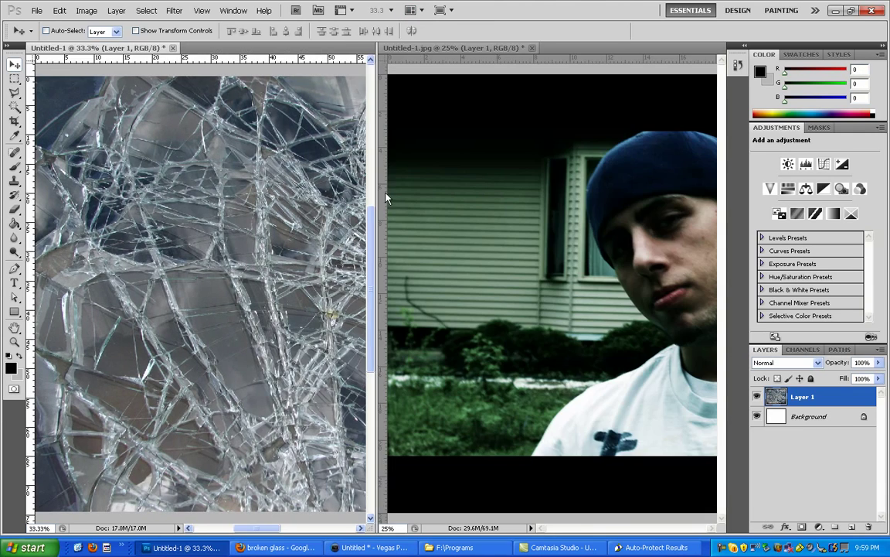
{"action": "left_click_drag", "start_coordinate": [286, 238], "coordinate": [529, 172]}
Return documents to tabs and scale the new glass Layer 2 to about 132.5% over the portrait
{"action": "left_click", "coordinate": [410, 10]}
{"action": "left_click", "coordinate": [373, 33]}
{"action": "left_click_drag", "start_coordinate": [403, 242], "coordinate": [381, 254]}
{"action": "key", "text": "ctrl+t"}
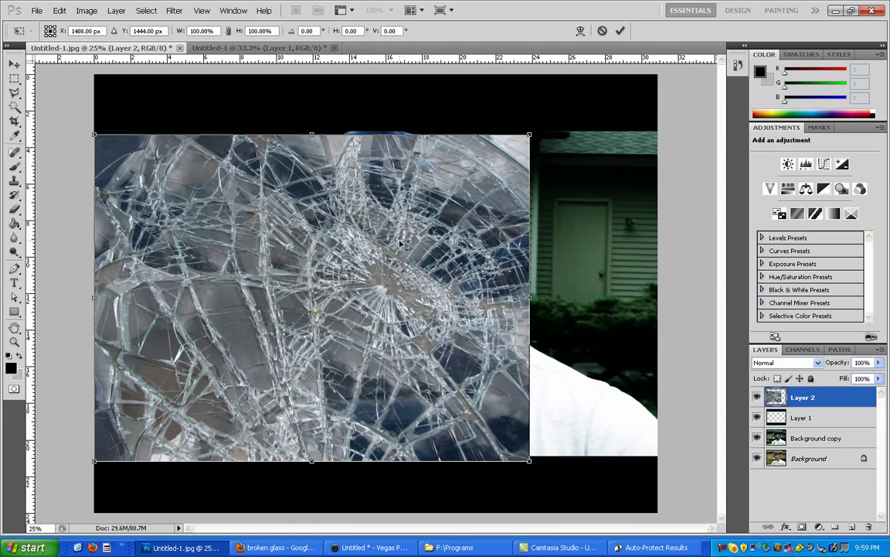
{"action": "left_click_drag", "start_coordinate": [528, 135], "coordinate": [644, 51]}
{"action": "left_click_drag", "start_coordinate": [508, 170], "coordinate": [499, 178]}
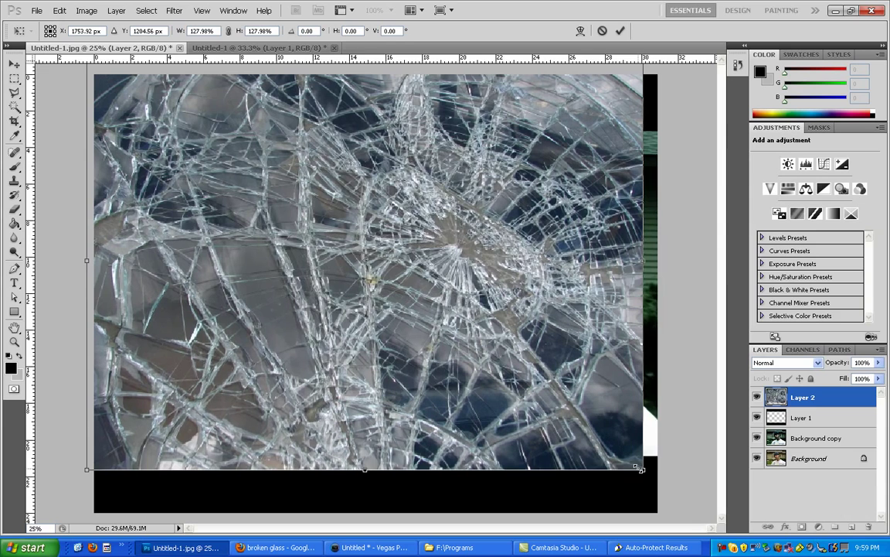
{"action": "left_click_drag", "start_coordinate": [641, 468], "coordinate": [663, 483]}
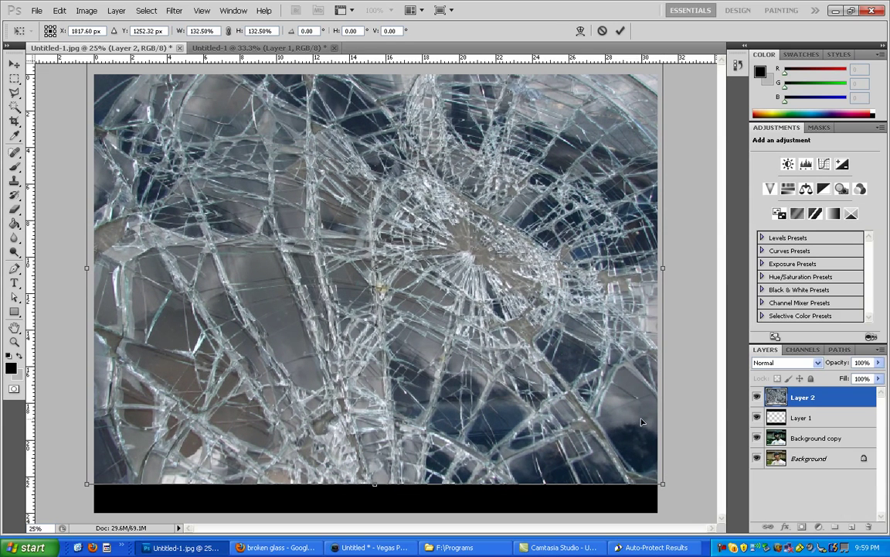
{"action": "key", "text": "Return"}
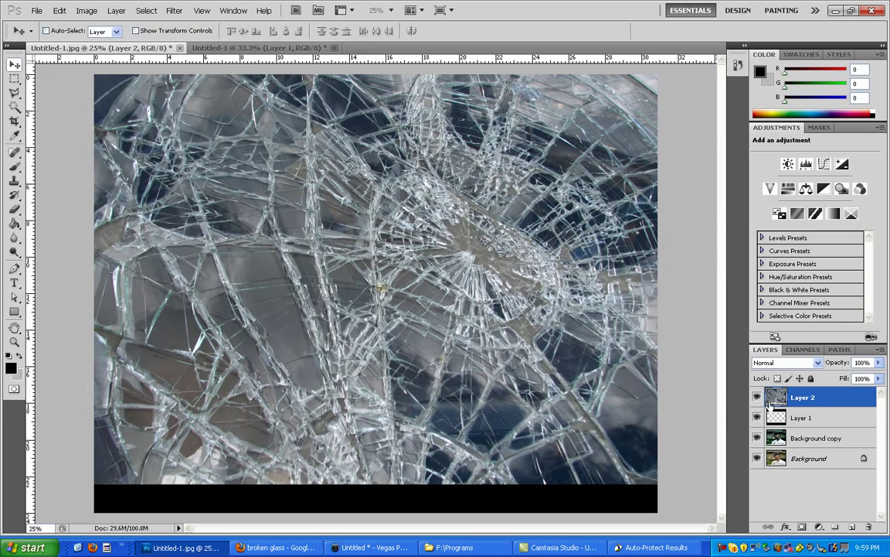
Blend the glass layer in Subtract mode and duplicate Background copy as Background copy 2
{"action": "left_click", "coordinate": [786, 362]}
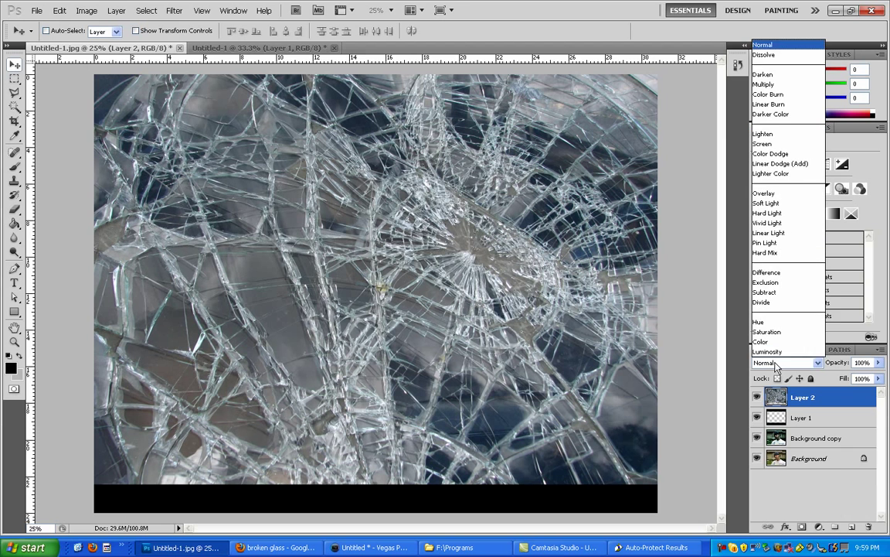
{"action": "left_click", "coordinate": [776, 293]}
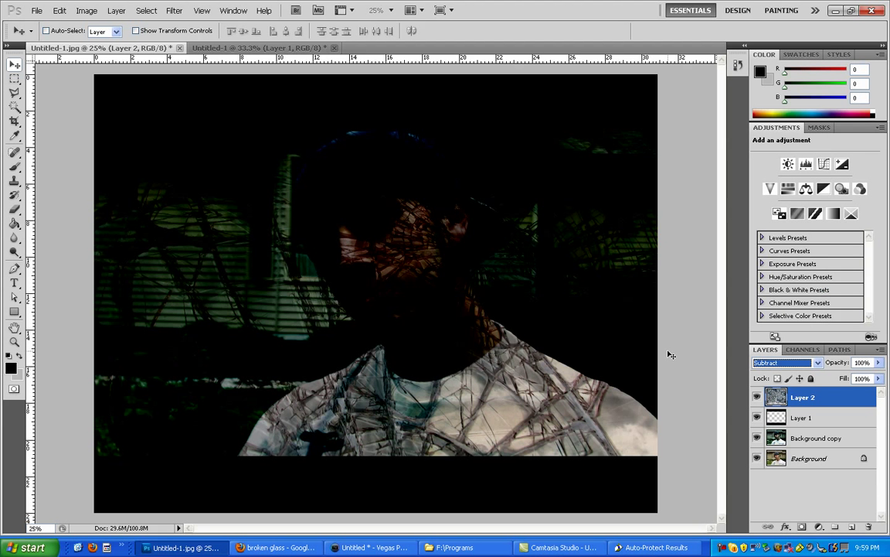
{"action": "left_click", "coordinate": [810, 439]}
{"action": "right_click", "coordinate": [813, 441]}
{"action": "left_click", "coordinate": [726, 230]}
{"action": "key", "text": "Return"}
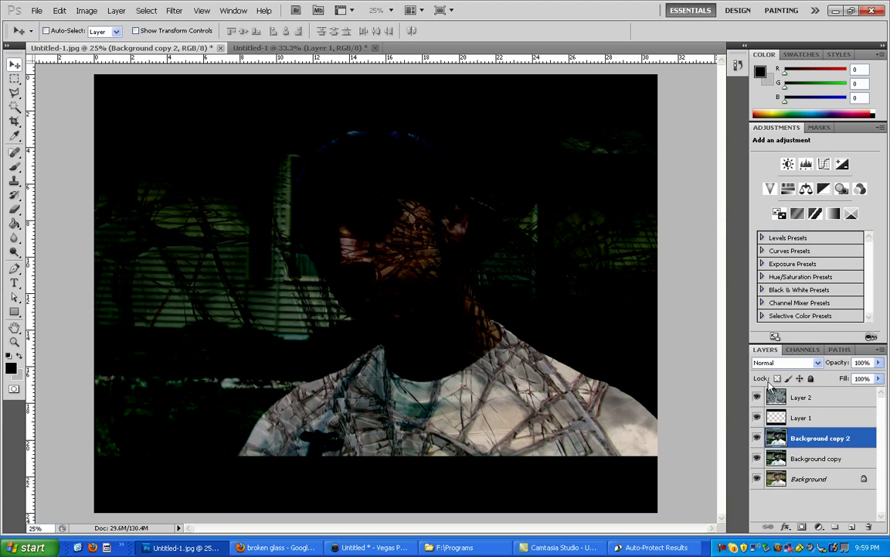
Cycle Background copy 2 through blend modes, settle on Screen, and reselect Layer 2
{"action": "left_click", "coordinate": [782, 363]}
{"action": "left_click", "coordinate": [770, 367]}
{"action": "key", "text": "Down"}
{"action": "key", "text": "Down"}
{"action": "key", "text": "Down"}
{"action": "key", "text": "Down"}
{"action": "key", "text": "Down"}
{"action": "key", "text": "Down"}
{"action": "key", "text": "Down"}
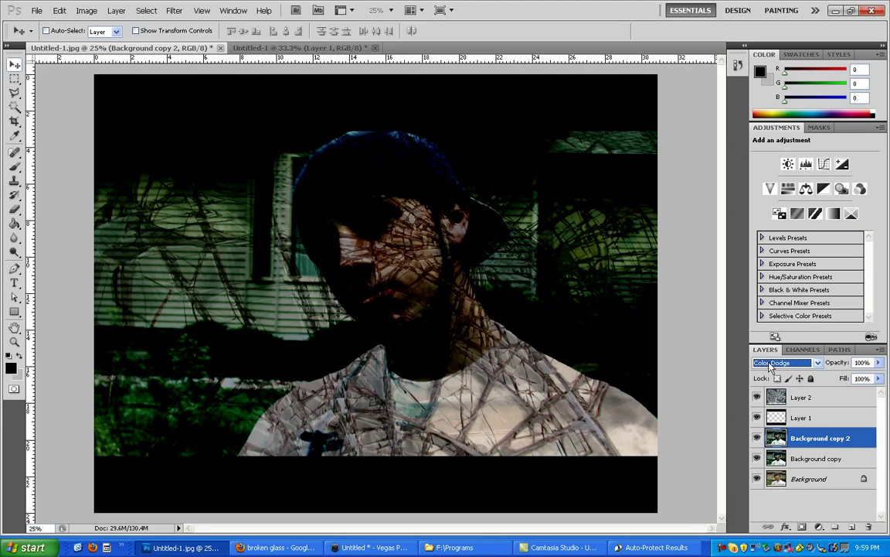
{"action": "key", "text": "Down"}
{"action": "key", "text": "Down"}
{"action": "key", "text": "Down"}
{"action": "key", "text": "Down"}
{"action": "key", "text": "Up"}
{"action": "key", "text": "Up"}
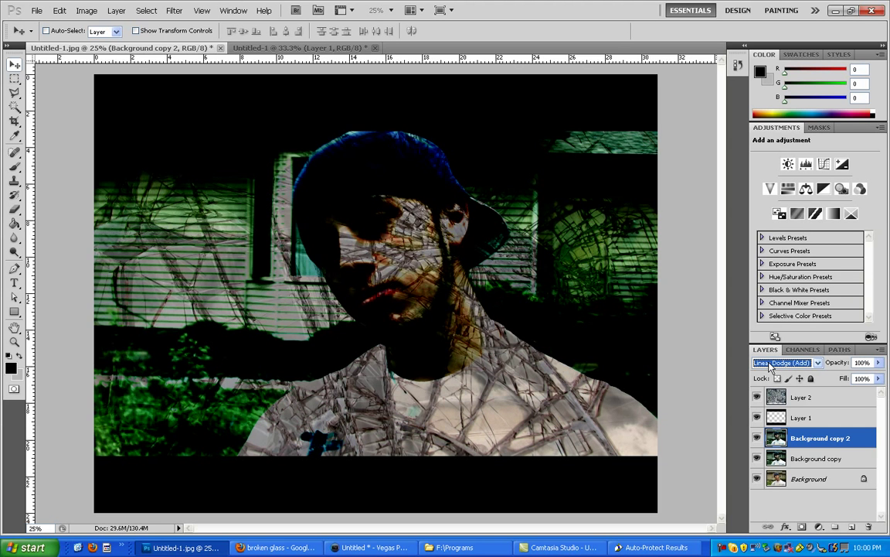
{"action": "key", "text": "Down"}
{"action": "key", "text": "Down"}
{"action": "key", "text": "Down"}
{"action": "key", "text": "Down"}
{"action": "key", "text": "Down"}
{"action": "key", "text": "Down"}
{"action": "key", "text": "Down"}
{"action": "key", "text": "Down"}
{"action": "key", "text": "Down"}
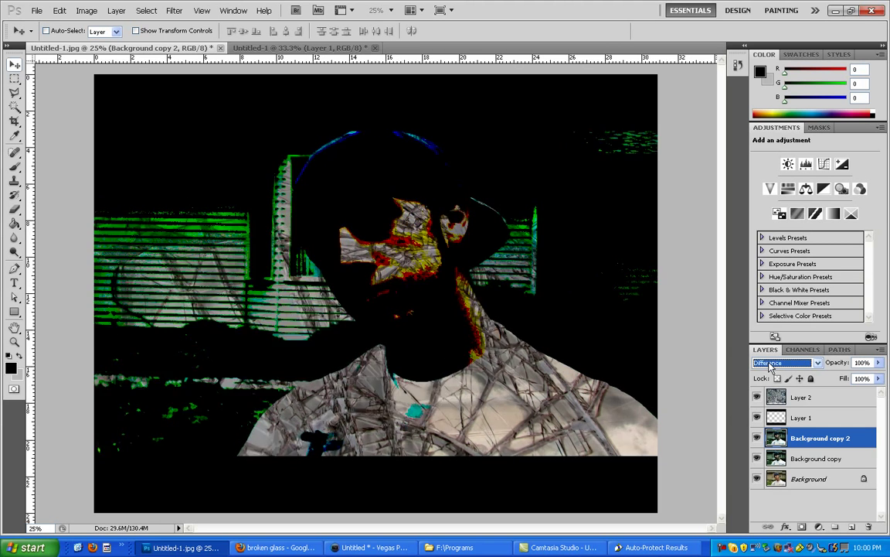
{"action": "key", "text": "Down"}
{"action": "key", "text": "Down"}
{"action": "key", "text": "Down"}
{"action": "key", "text": "Down"}
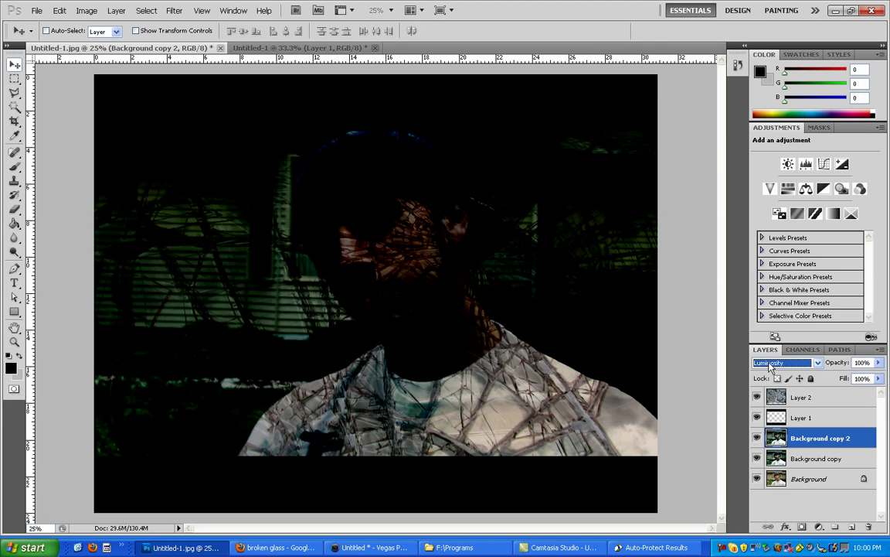
{"action": "key", "text": "Down"}
{"action": "key", "text": "Down"}
{"action": "key", "text": "Up"}
{"action": "key", "text": "Up"}
{"action": "key", "text": "Up"}
{"action": "key", "text": "Up"}
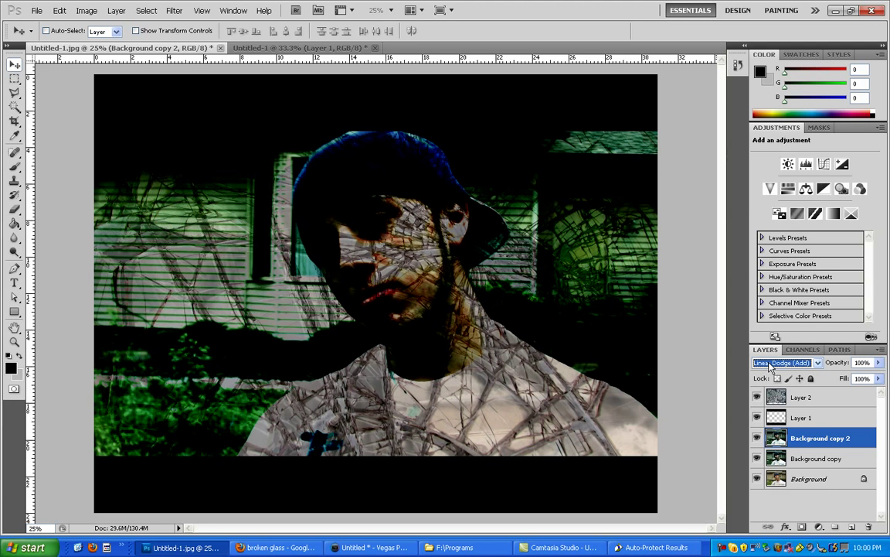
{"action": "key", "text": "Up"}
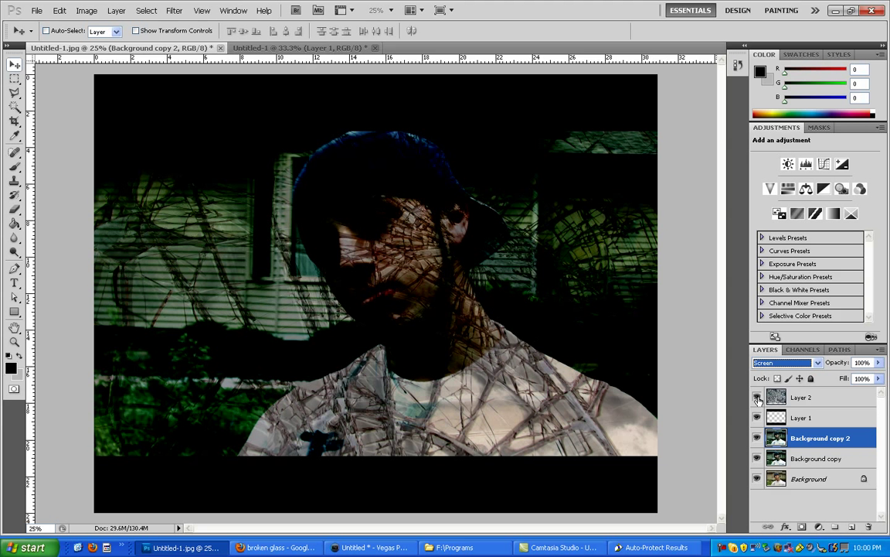
{"action": "left_click", "coordinate": [789, 396]}
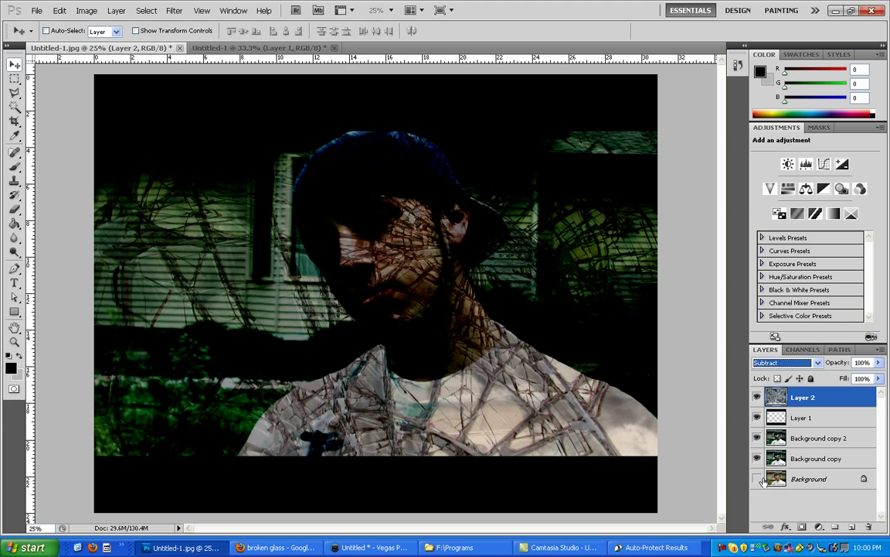
Merge the visible layers and duplicate the Background layer
{"action": "key", "text": "ctrl+shift+e"}
{"action": "left_click_drag", "start_coordinate": [804, 417], "coordinate": [832, 436]}
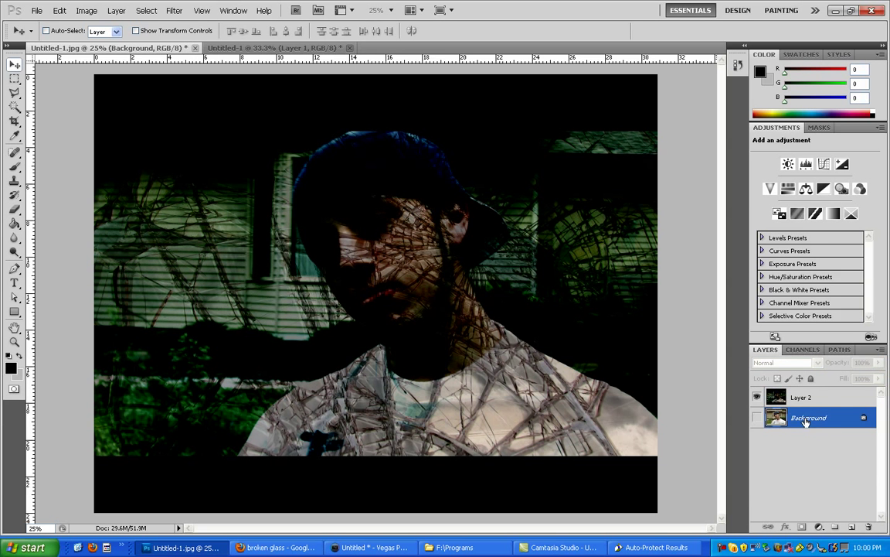
{"action": "right_click", "coordinate": [806, 418]}
{"action": "left_click", "coordinate": [734, 435]}
{"action": "key", "text": "Return"}
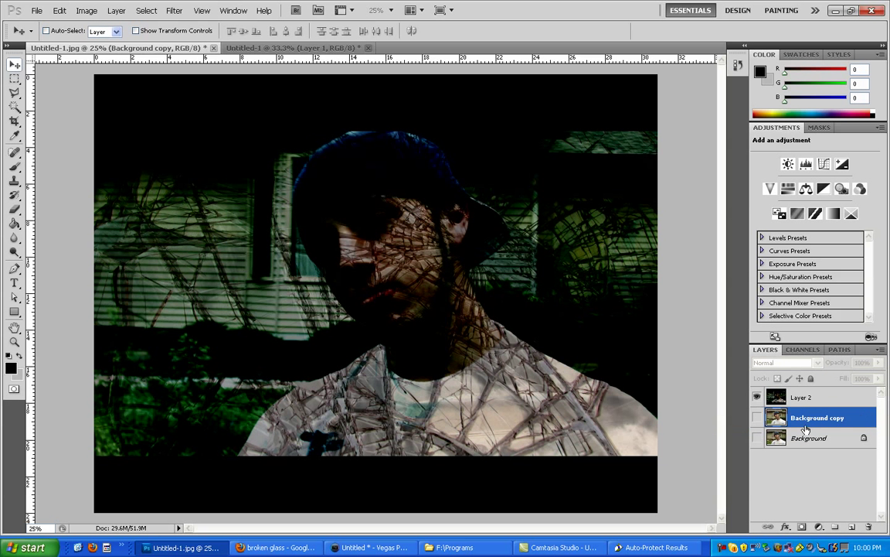
Move Background copy to the top of the stack and blend it in Divide mode
{"action": "left_click_drag", "start_coordinate": [811, 425], "coordinate": [811, 380]}
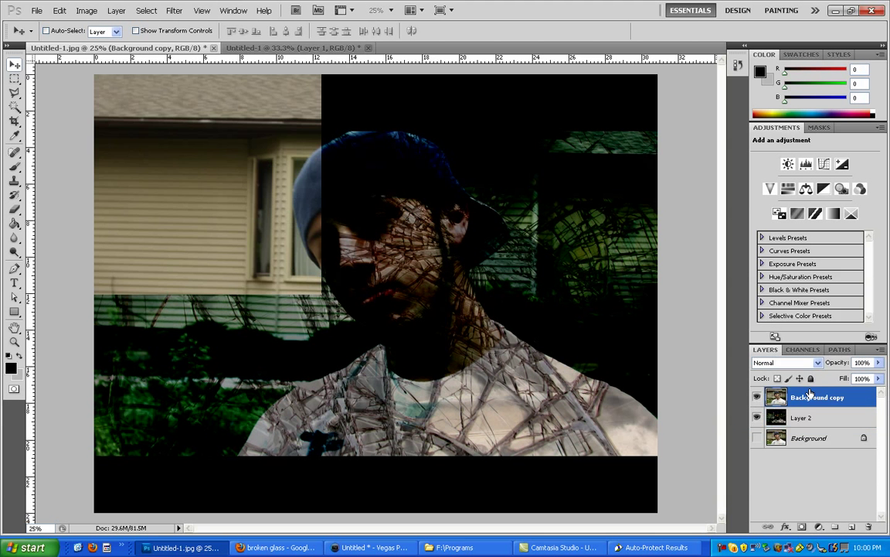
{"action": "left_click", "coordinate": [785, 363]}
{"action": "left_click", "coordinate": [781, 305]}
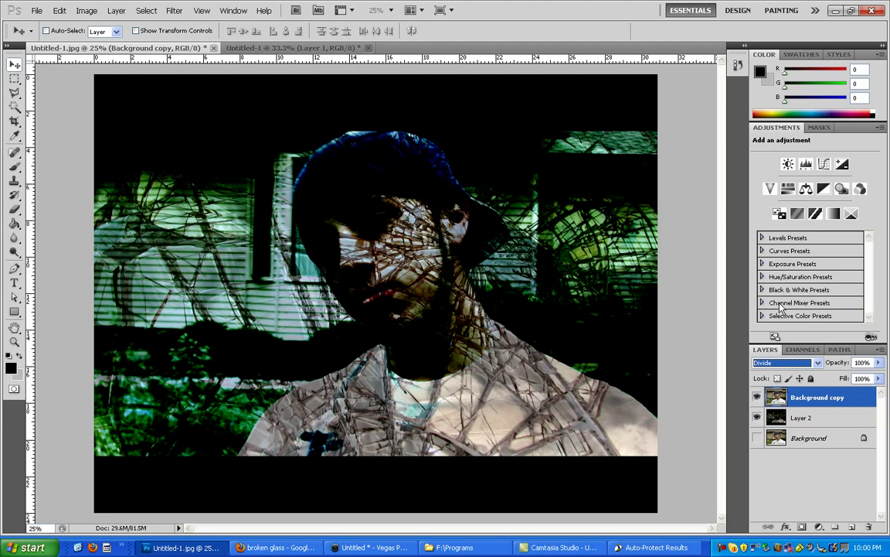
Bring up the File > Open dialog from the portrait composite
{"action": "left_click", "coordinate": [262, 48]}
{"action": "left_click", "coordinate": [181, 48]}
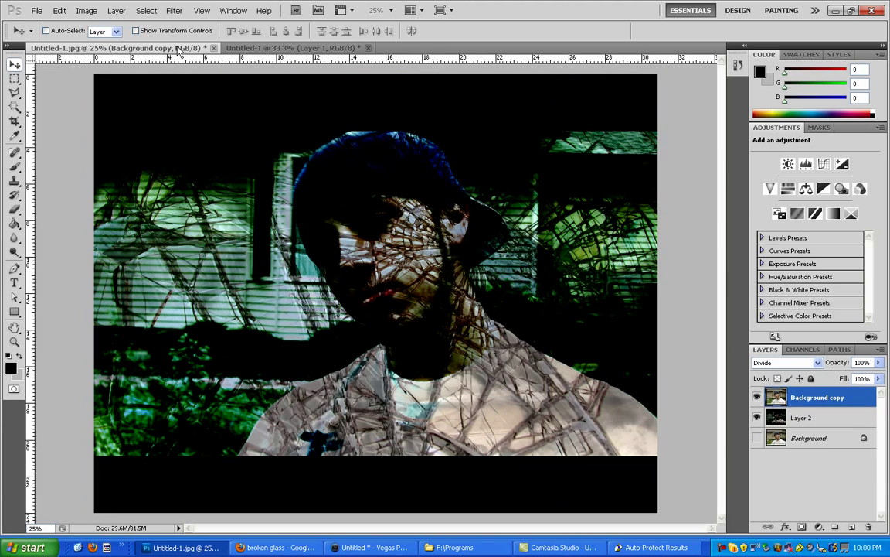
{"action": "left_click", "coordinate": [36, 11]}
{"action": "left_click", "coordinate": [40, 34]}
Open crackedglass_me.png from My Documents > Photoshop > Randoms
{"action": "left_click", "coordinate": [622, 236]}
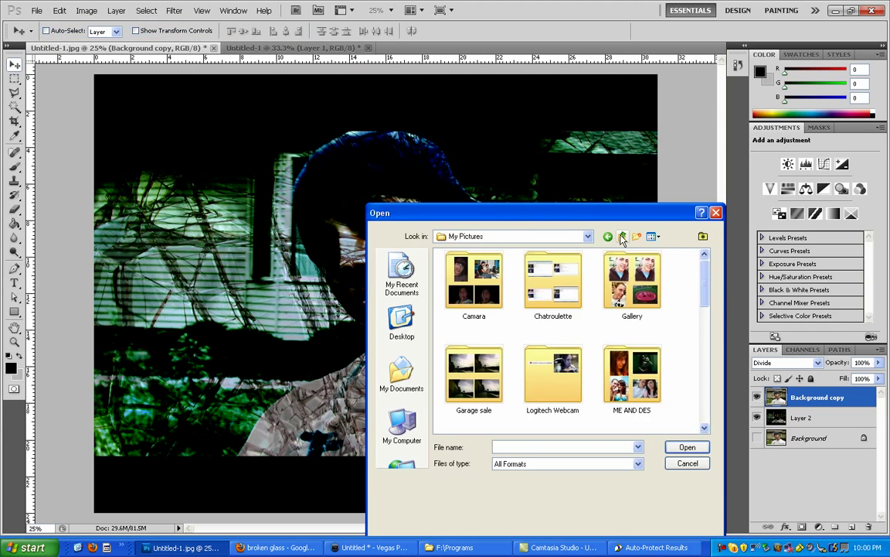
{"action": "left_click", "coordinate": [622, 236]}
{"action": "double_click", "coordinate": [457, 380]}
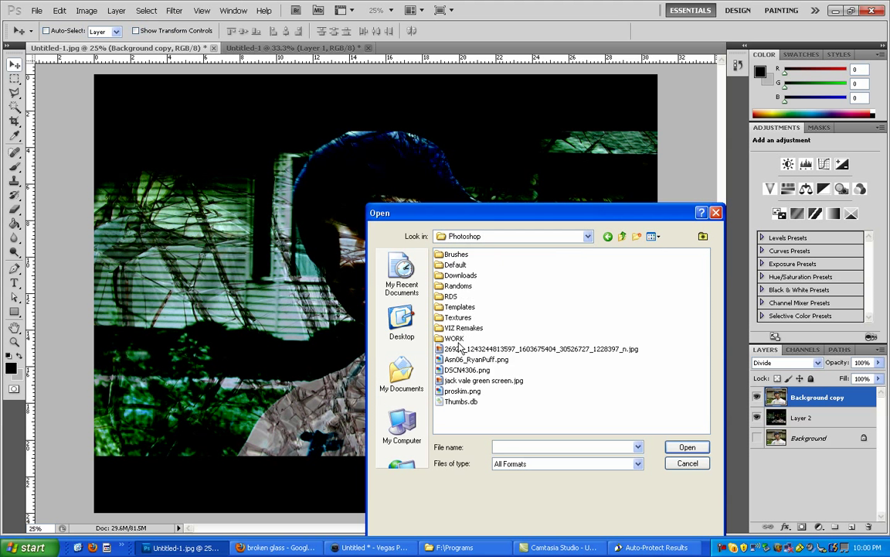
{"action": "double_click", "coordinate": [456, 285]}
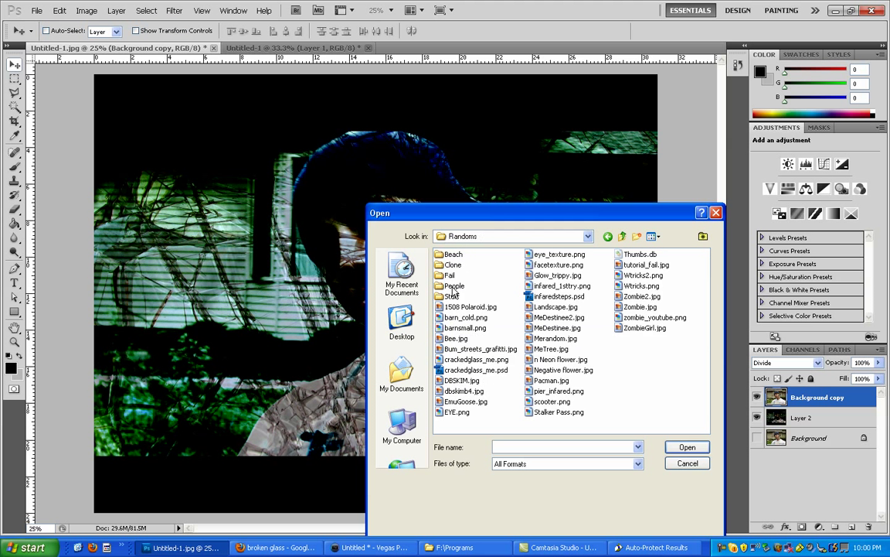
{"action": "double_click", "coordinate": [473, 360]}
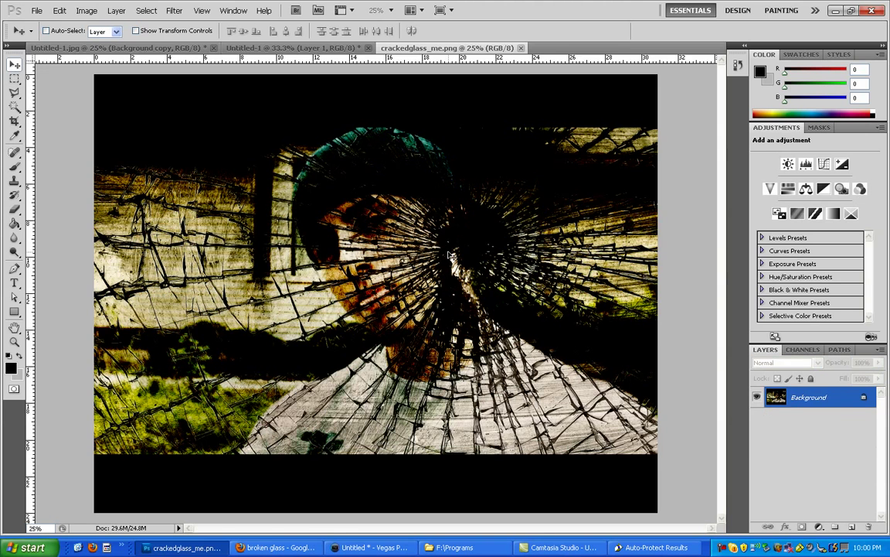
Close the Untitled-1 broken-glass document without saving, then compare Untitled-1.jpg with crackedglass_me.png
{"action": "left_click", "coordinate": [230, 48]}
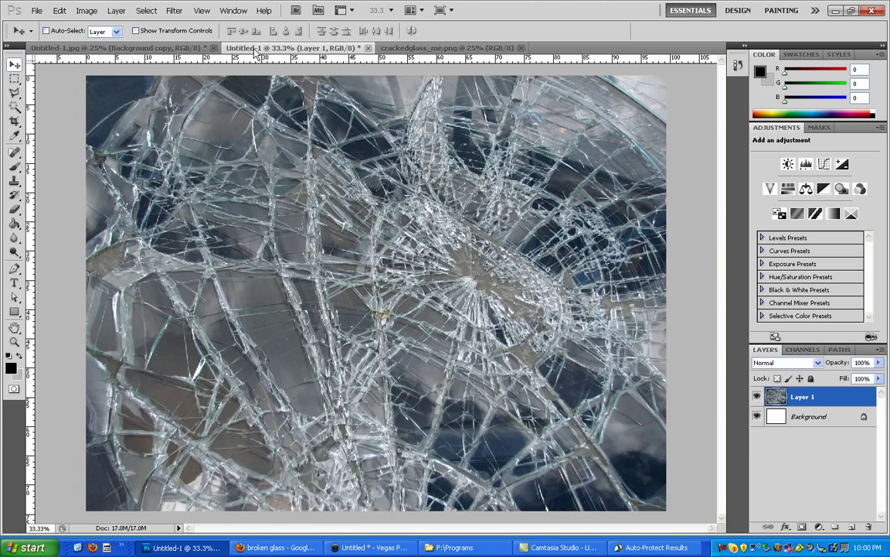
{"action": "left_click", "coordinate": [368, 48]}
{"action": "left_click", "coordinate": [449, 211]}
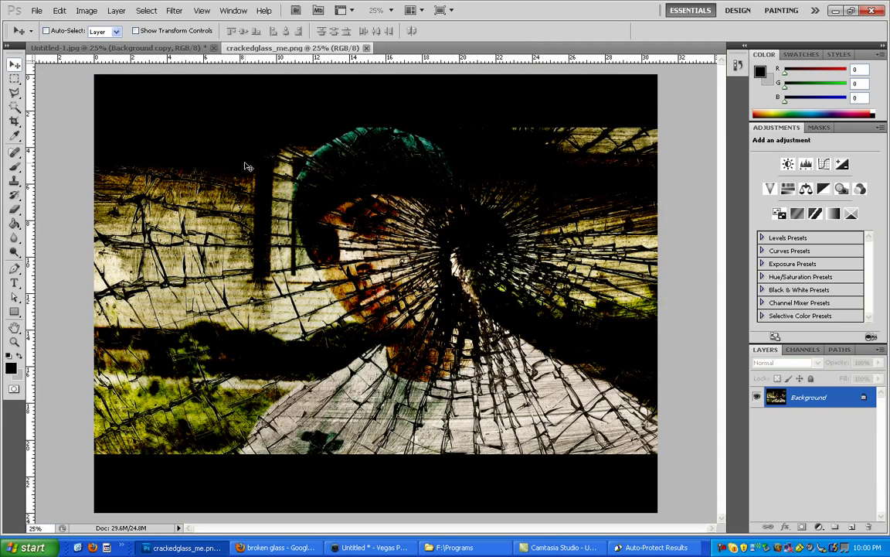
{"action": "left_click", "coordinate": [192, 48]}
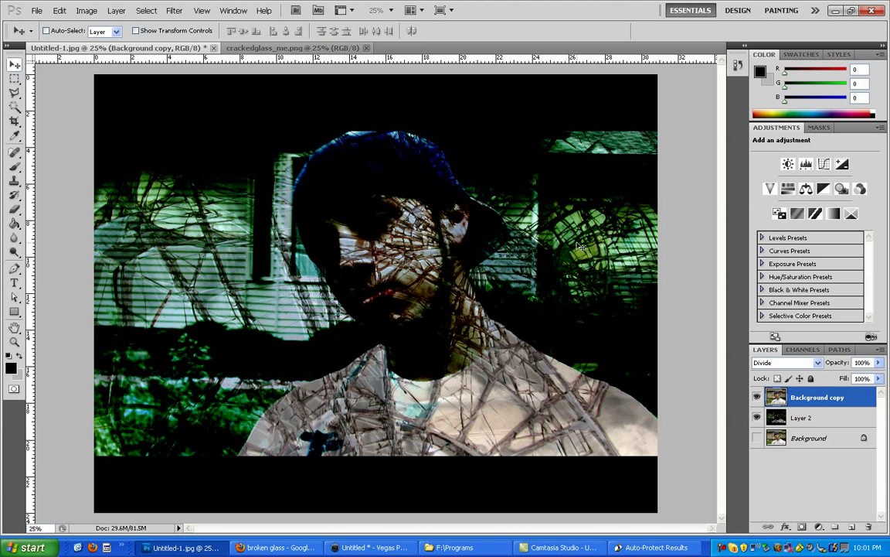
{"action": "left_click", "coordinate": [293, 49]}
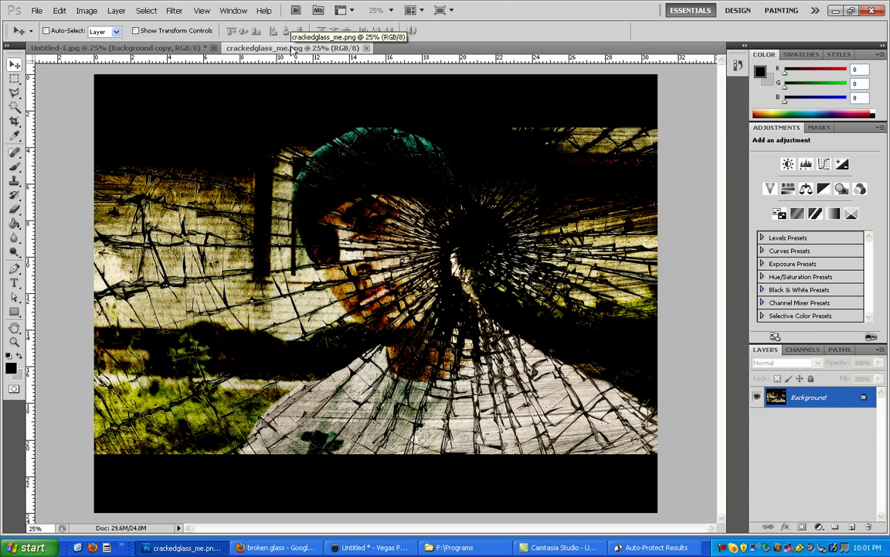